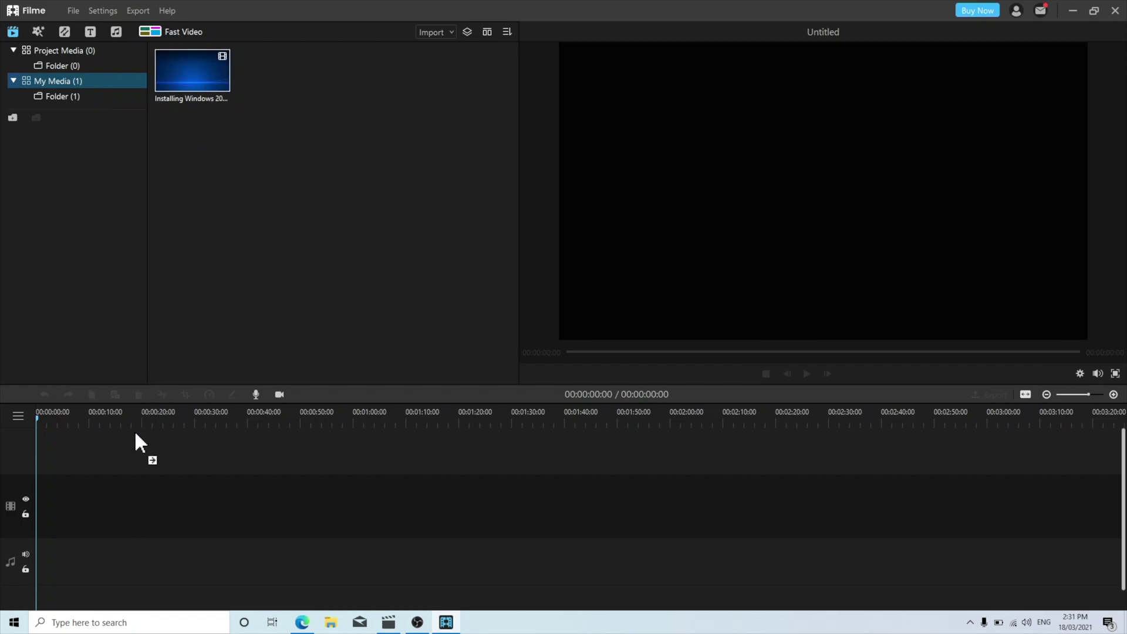
Step: Add the Windows 2000 installation clip to the video track and trim its end
{"action": "left_click_drag", "start_coordinate": [136, 435], "coordinate": [36, 514]}
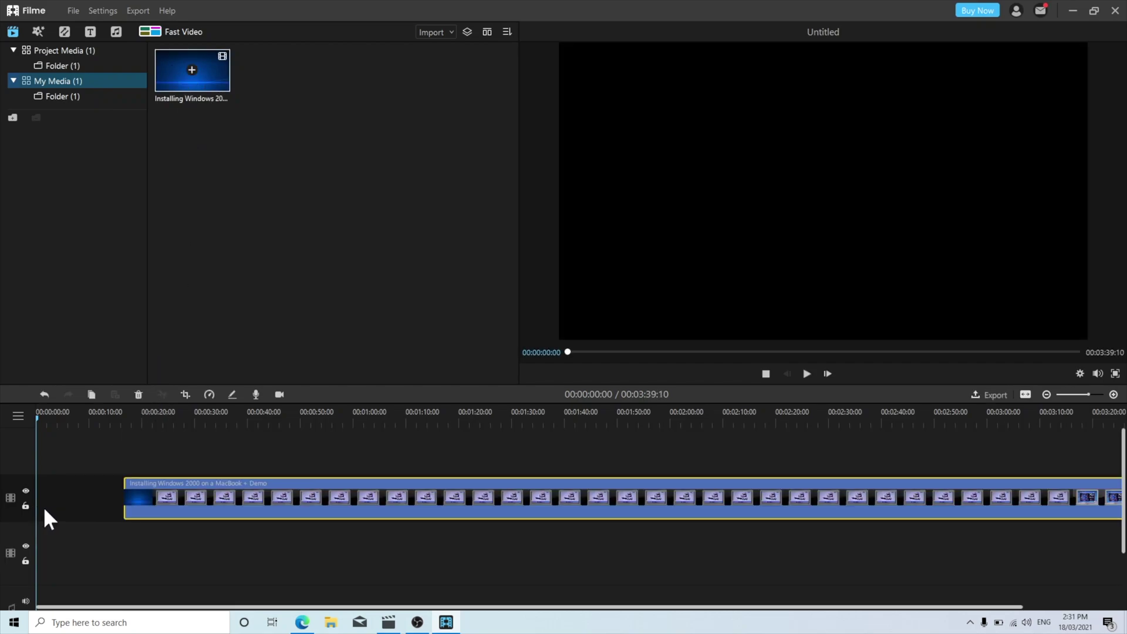
{"action": "left_click_drag", "start_coordinate": [131, 507], "coordinate": [36, 495]}
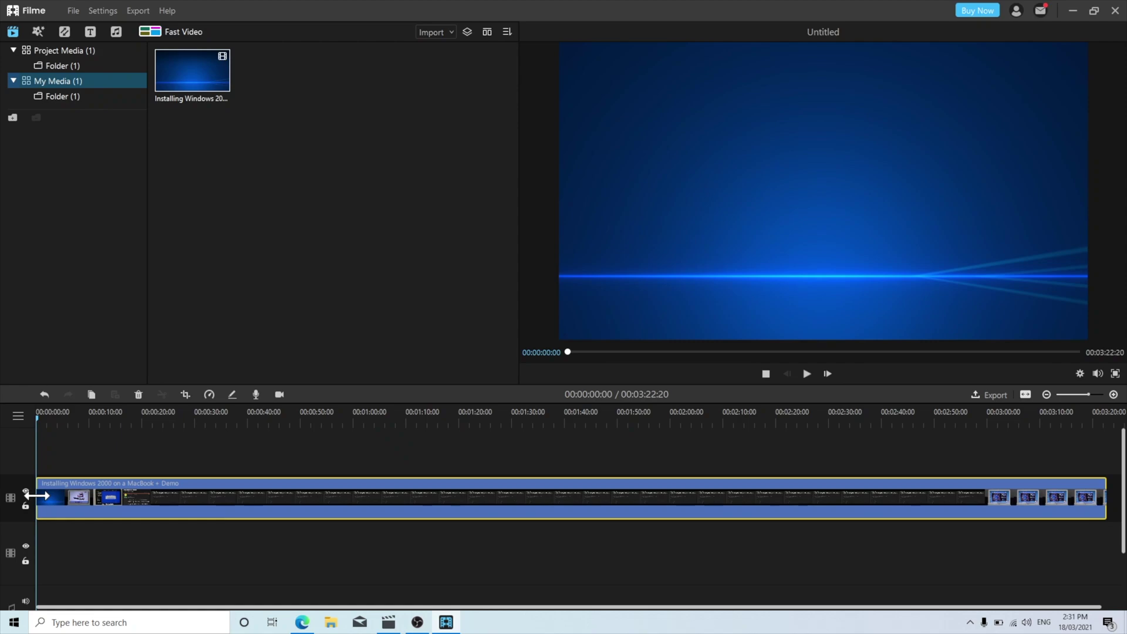
{"action": "mouse_move", "coordinate": [38, 495]}
{"action": "left_mouse_down"}
{"action": "mouse_move", "coordinate": [385, 493]}
{"action": "mouse_move", "coordinate": [51, 502]}
{"action": "left_mouse_up"}
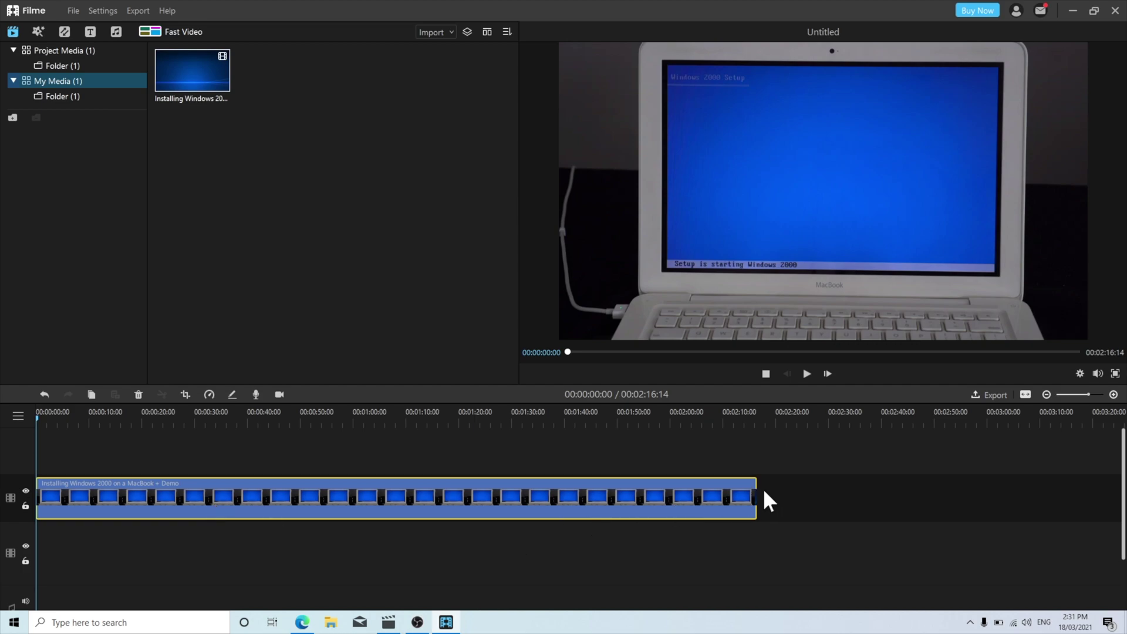
{"action": "left_click_drag", "start_coordinate": [756, 496], "coordinate": [156, 523]}
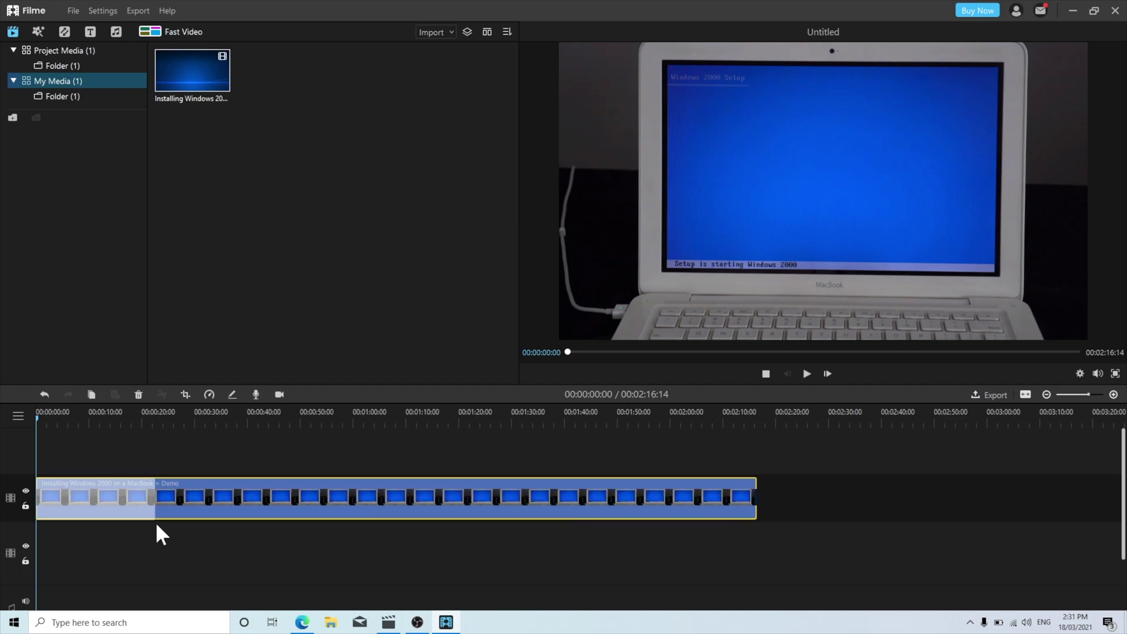
{"action": "mouse_move", "coordinate": [128, 421]}
{"action": "left_mouse_down"}
{"action": "mouse_move", "coordinate": [115, 426]}
{"action": "mouse_move", "coordinate": [141, 422]}
{"action": "left_mouse_up"}
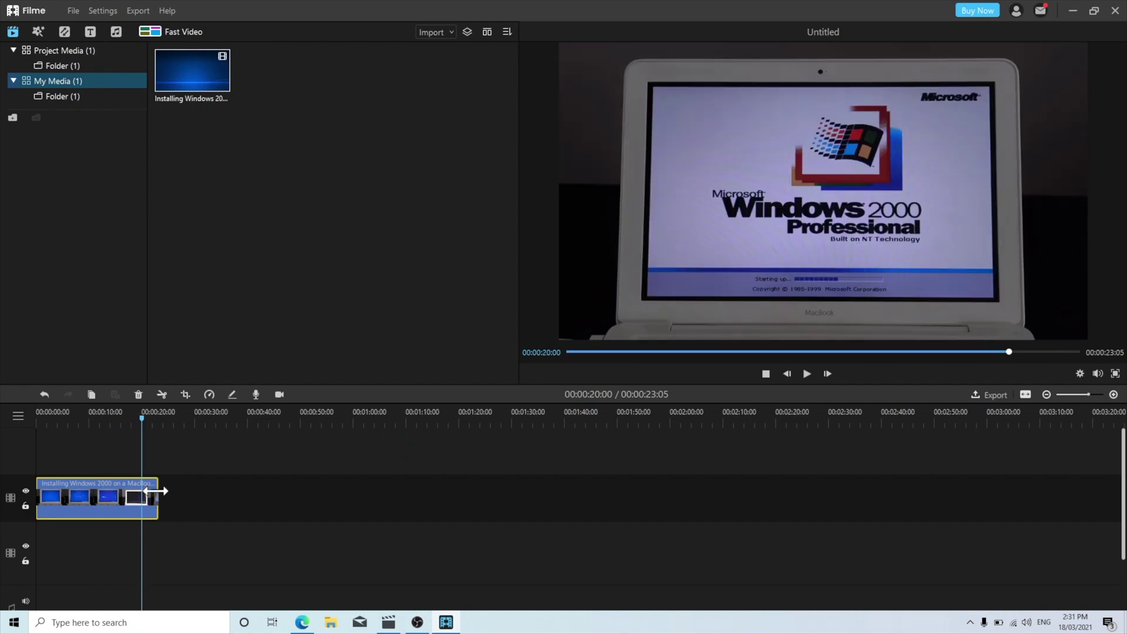
{"action": "left_click_drag", "start_coordinate": [157, 491], "coordinate": [159, 490]}
Step: Trim the clip's beginning and move it to the track start, about 14 seconds long
{"action": "left_click_drag", "start_coordinate": [36, 489], "coordinate": [82, 491]}
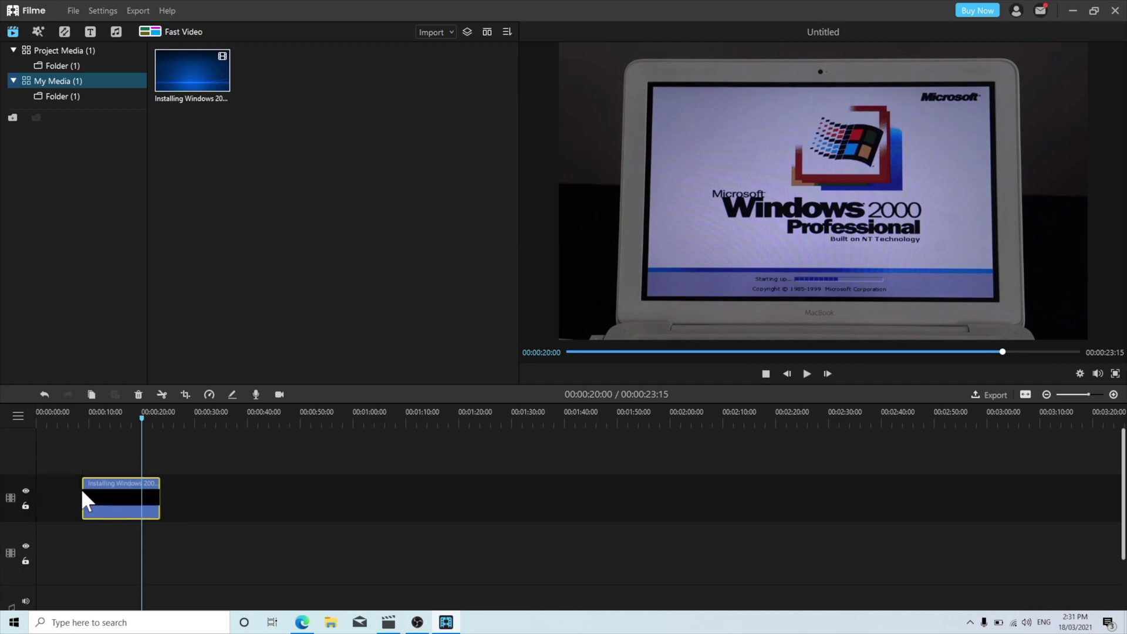
{"action": "left_click_drag", "start_coordinate": [115, 419], "coordinate": [87, 418]}
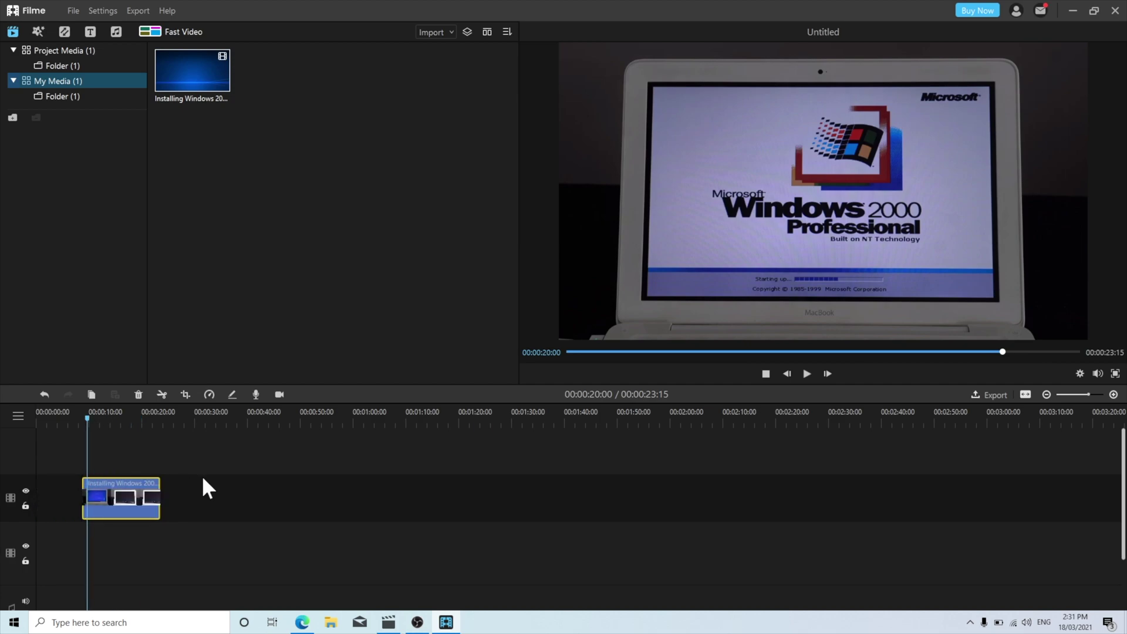
{"action": "left_click_drag", "start_coordinate": [120, 487], "coordinate": [195, 486]}
{"action": "left_click_drag", "start_coordinate": [88, 418], "coordinate": [133, 420]}
{"action": "left_click_drag", "start_coordinate": [169, 482], "coordinate": [23, 480]}
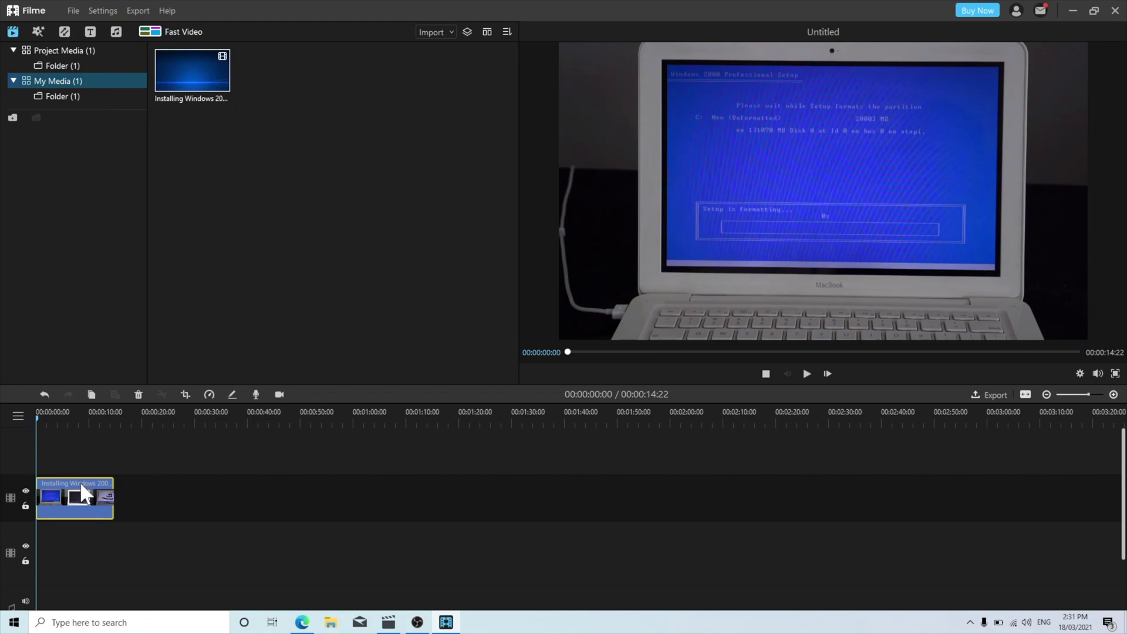
{"action": "left_click", "coordinate": [91, 33]}
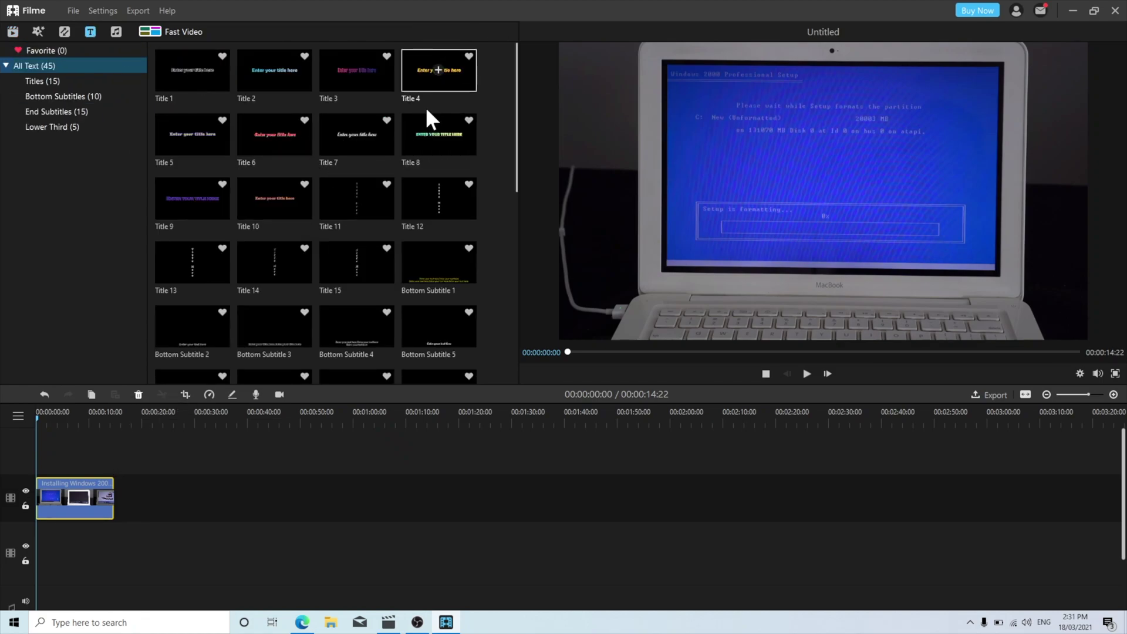
{"action": "mouse_move", "coordinate": [438, 135]}
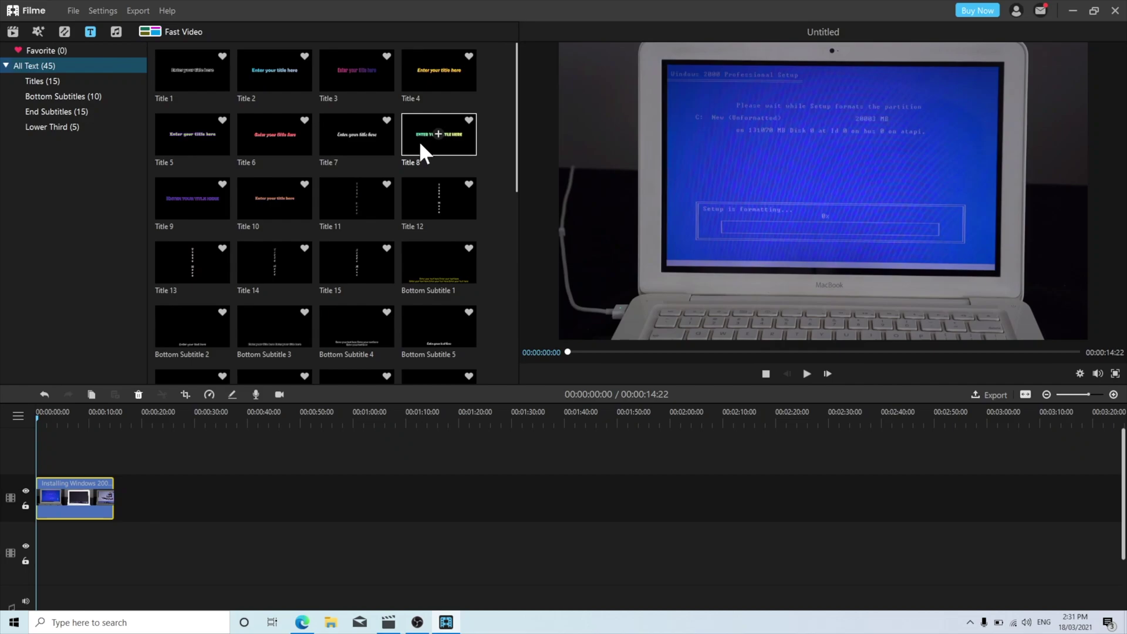
Step: Place the Title 8 template at the start of the timeline, ahead of the installation clip
{"action": "left_click_drag", "start_coordinate": [420, 143], "coordinate": [46, 544]}
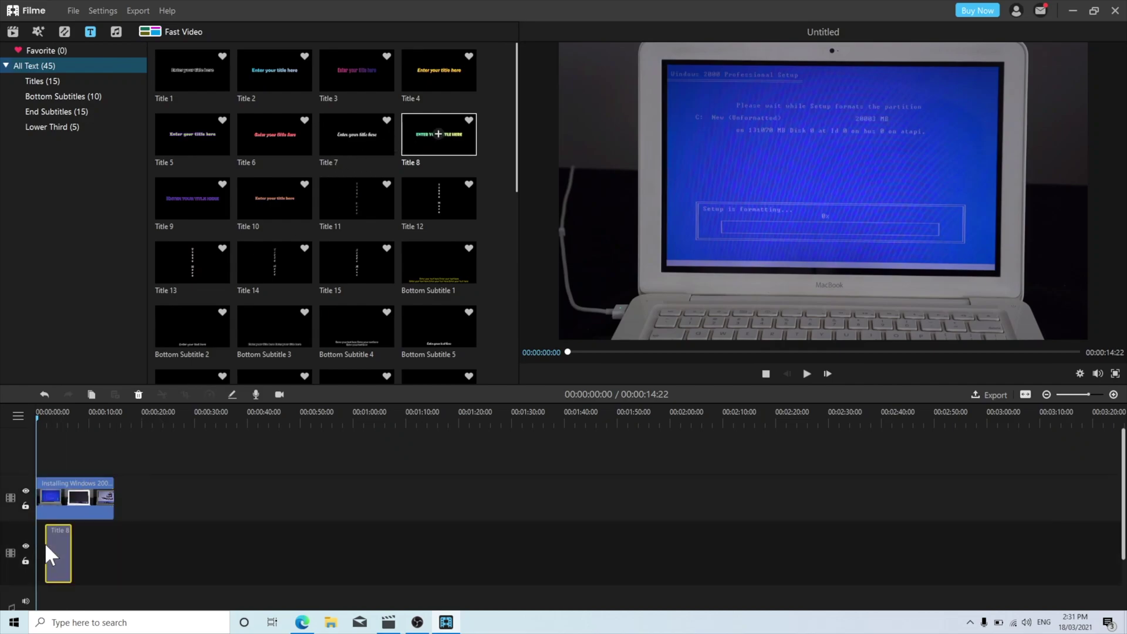
{"action": "left_click_drag", "start_coordinate": [55, 494], "coordinate": [103, 492]}
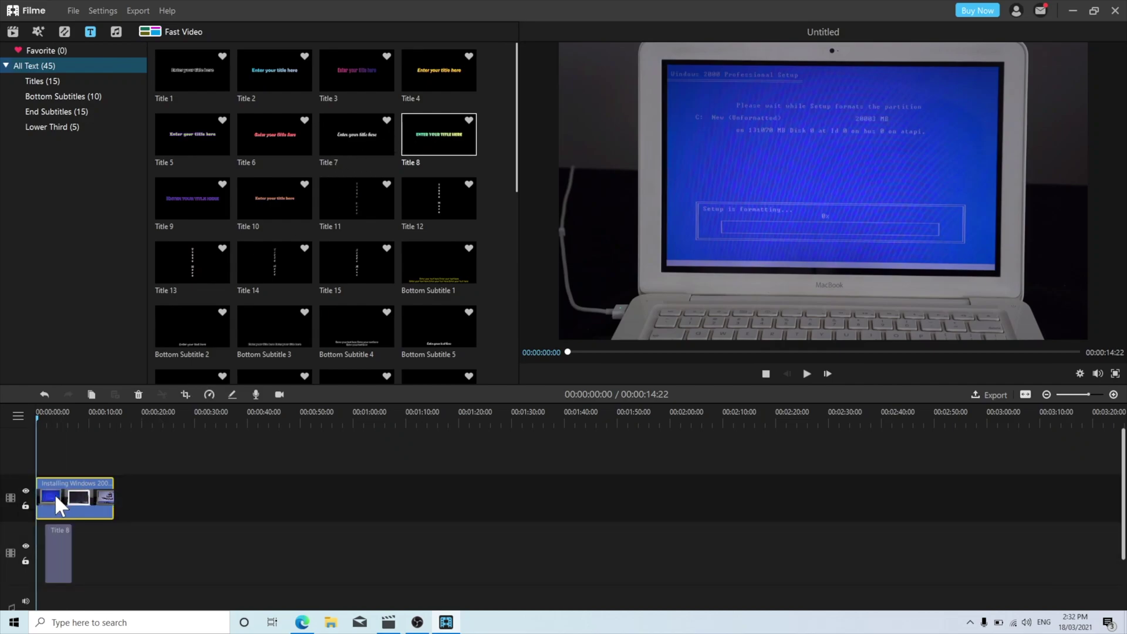
{"action": "mouse_move", "coordinate": [45, 522]}
{"action": "left_mouse_down"}
{"action": "mouse_move", "coordinate": [44, 497]}
{"action": "mouse_move", "coordinate": [72, 477]}
{"action": "left_mouse_up"}
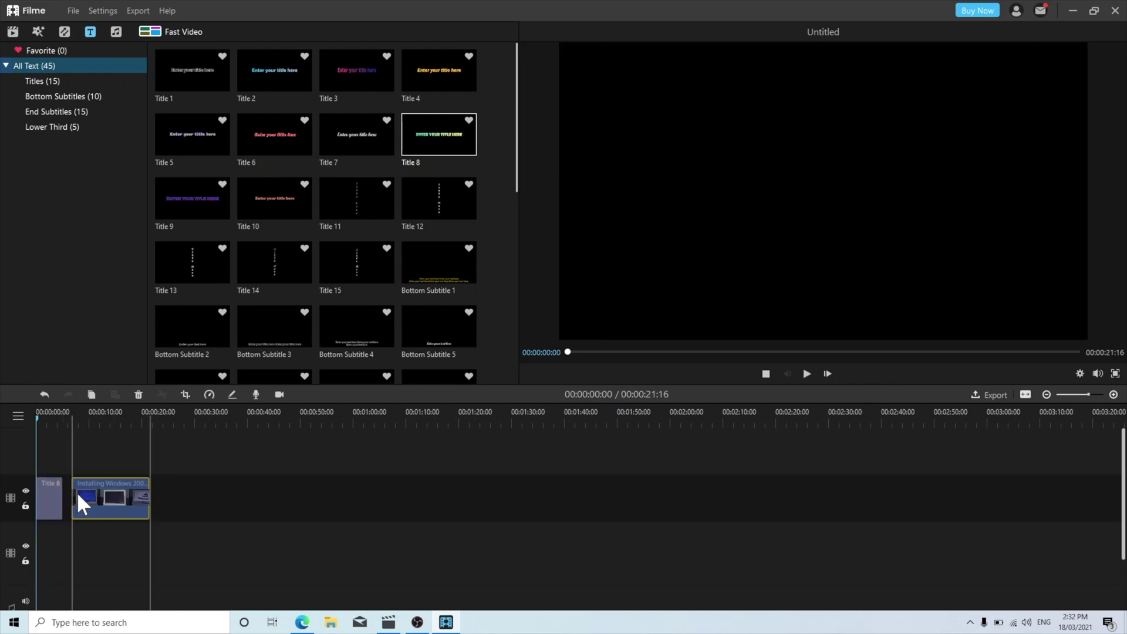
{"action": "left_click", "coordinate": [45, 419]}
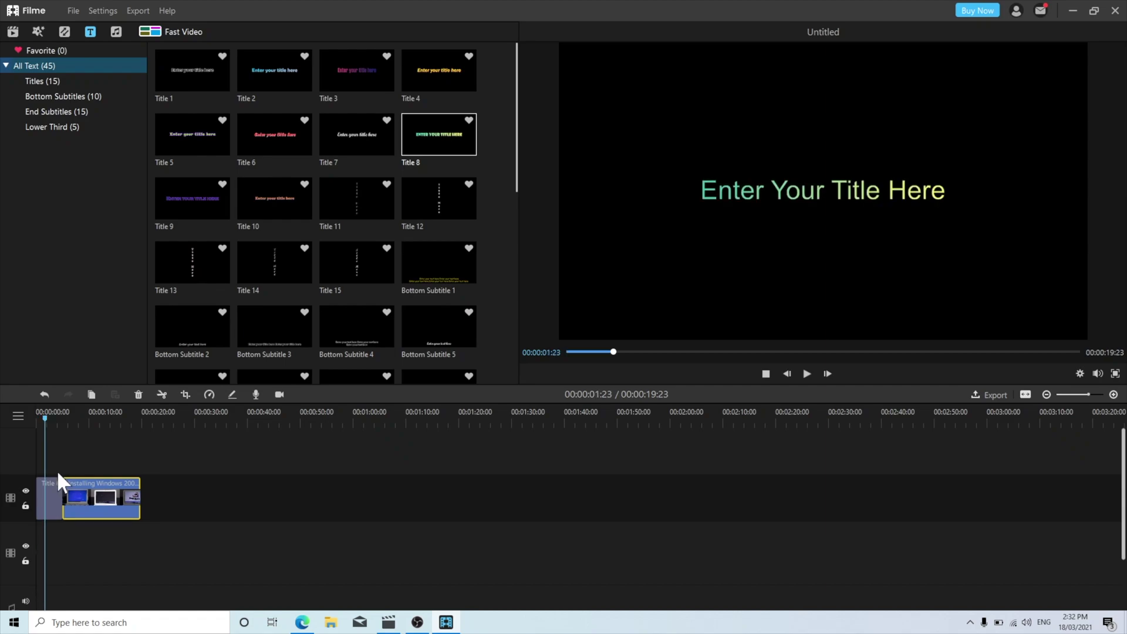
{"action": "left_click", "coordinate": [60, 488]}
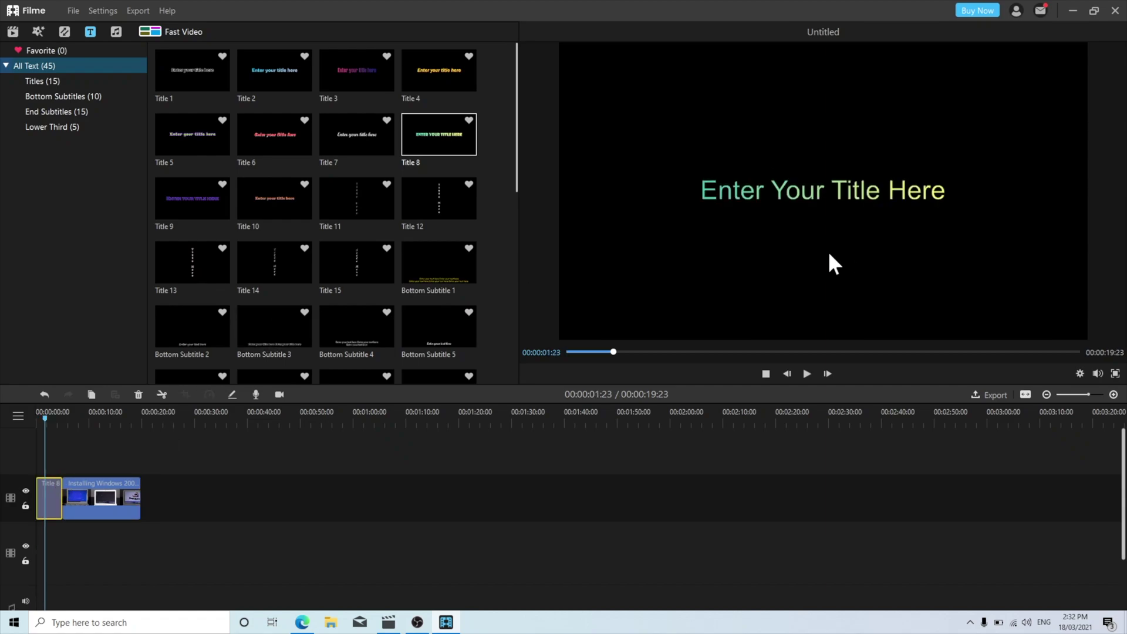
Step: Change the title text to 'Test Title' and preview the video's opening
{"action": "double_click", "coordinate": [44, 497]}
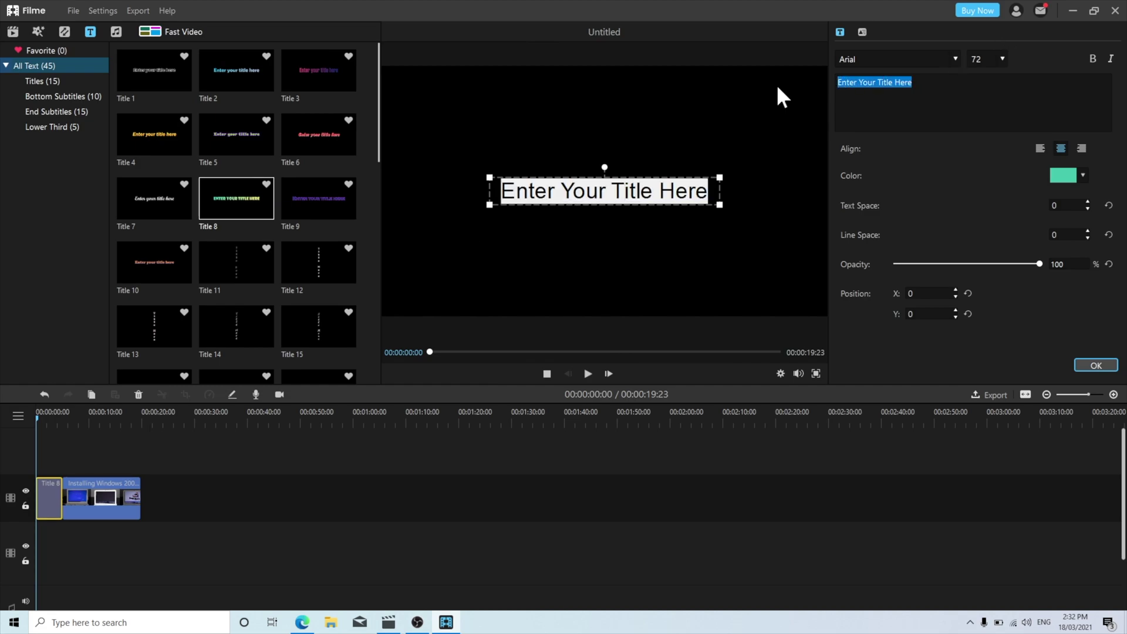
{"action": "type", "text": "Test Tit"}
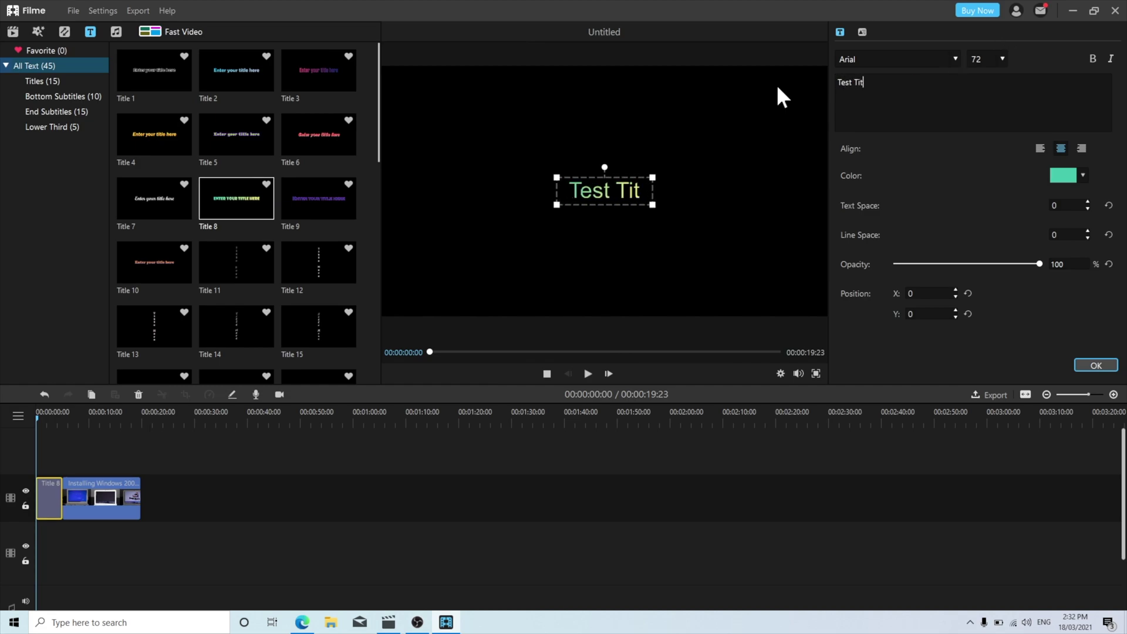
{"action": "type", "text": "le"}
{"action": "left_click", "coordinate": [41, 456]}
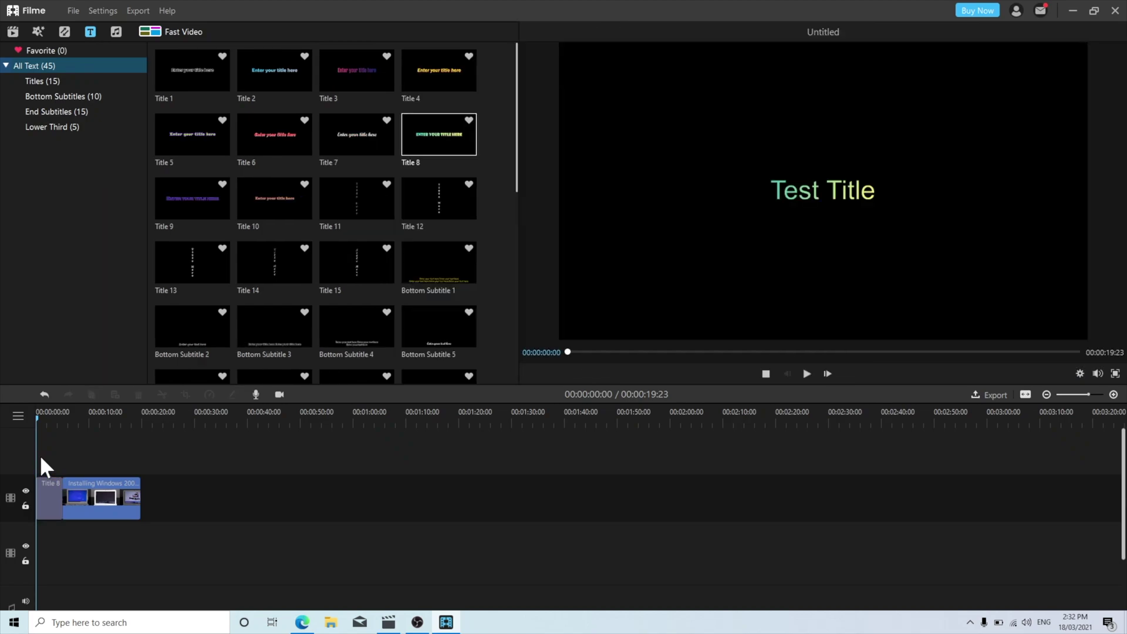
{"action": "key", "text": "space"}
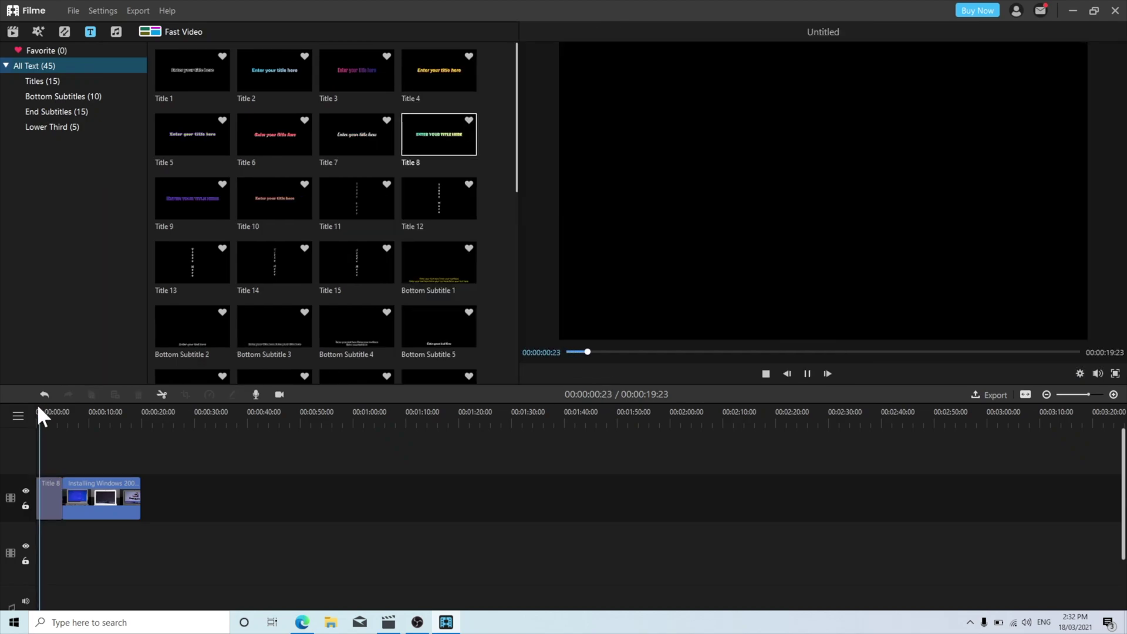
{"action": "key", "text": "space"}
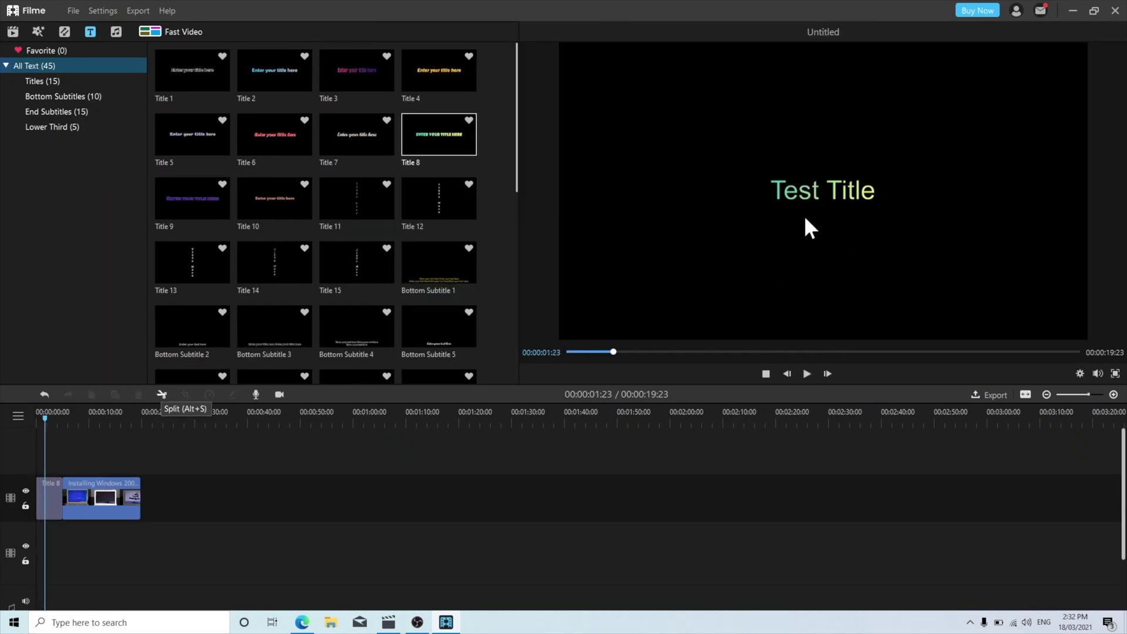
{"action": "left_click", "coordinate": [64, 32]}
{"action": "mouse_move", "coordinate": [192, 136]}
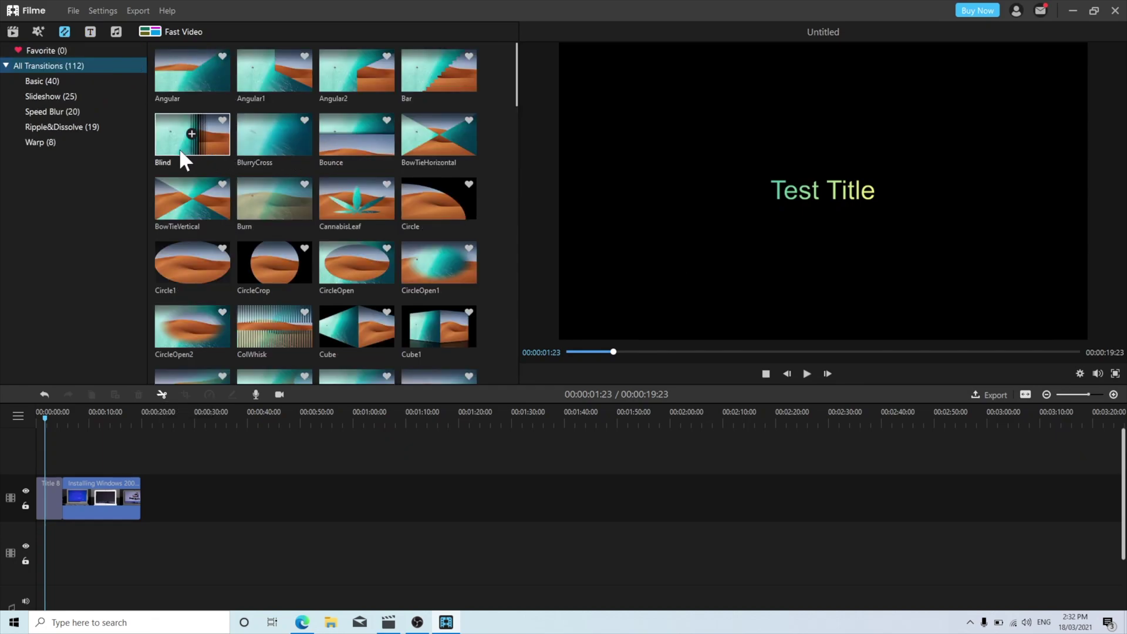
Step: Apply the Blind transition to the clip start and preview it
{"action": "left_click_drag", "start_coordinate": [201, 145], "coordinate": [70, 498]}
{"action": "left_click_drag", "start_coordinate": [64, 499], "coordinate": [64, 498]}
{"action": "left_click", "coordinate": [57, 418]}
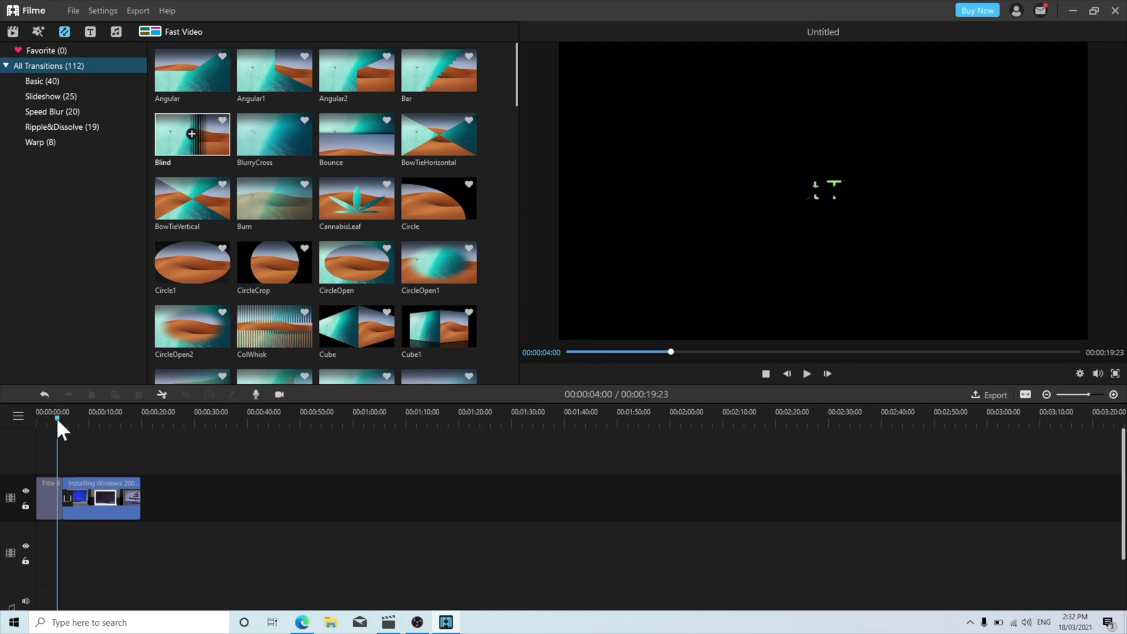
{"action": "key", "text": "space"}
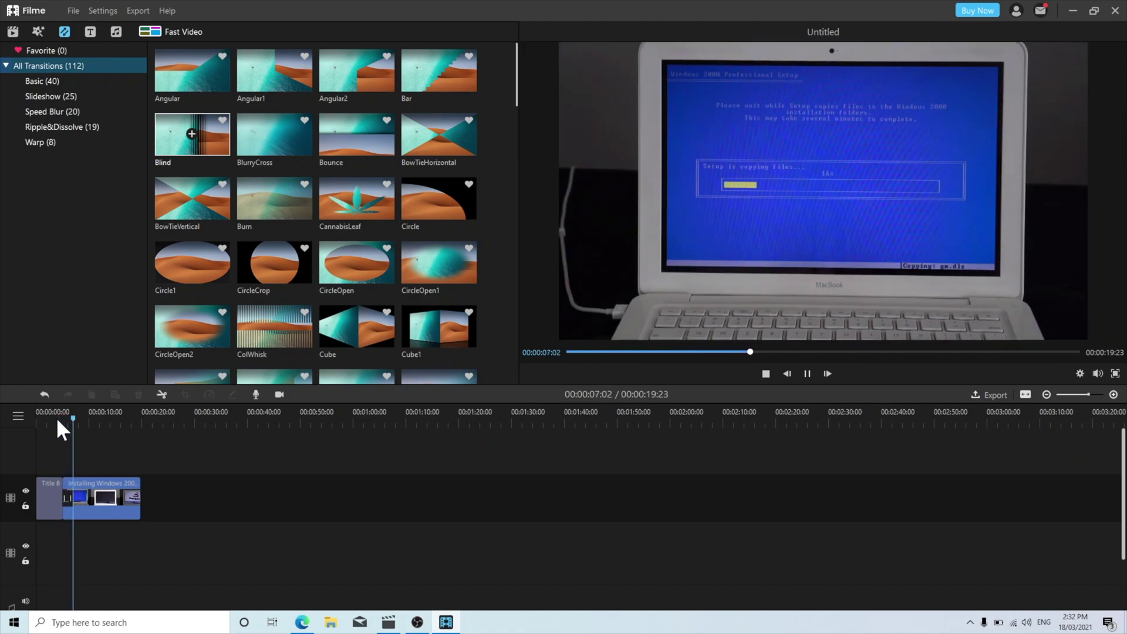
{"action": "key", "text": "space"}
{"action": "mouse_move", "coordinate": [274, 327]}
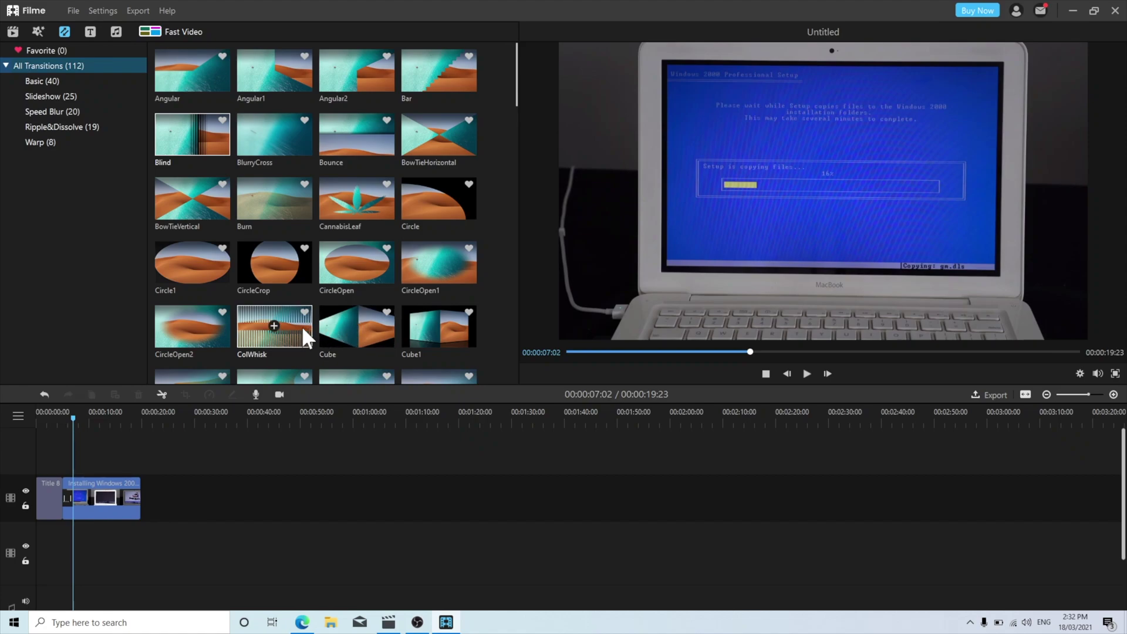
Step: Swap in the ColWhisk transition and preview it
{"action": "left_click_drag", "start_coordinate": [302, 325], "coordinate": [75, 498]}
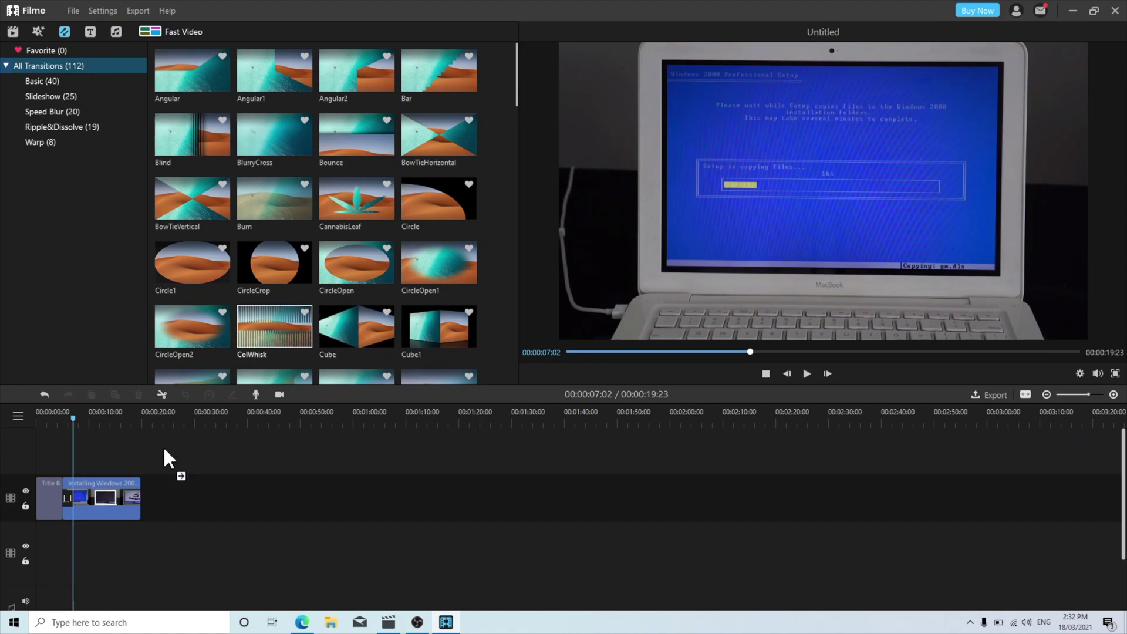
{"action": "left_click", "coordinate": [58, 419]}
{"action": "key", "text": "space"}
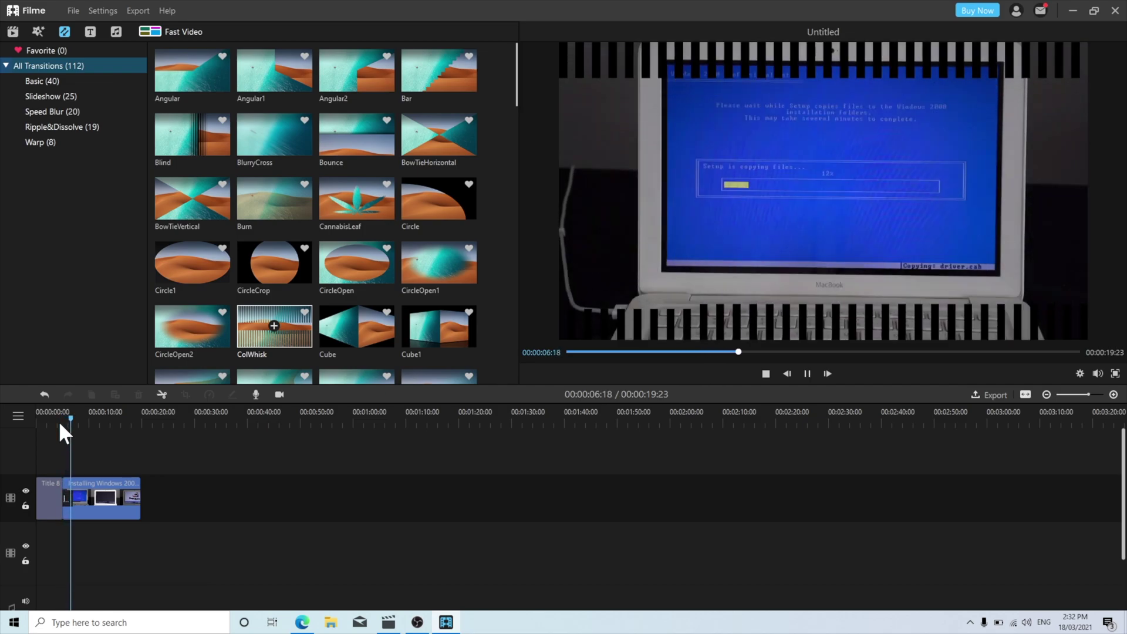
{"action": "key", "text": "space"}
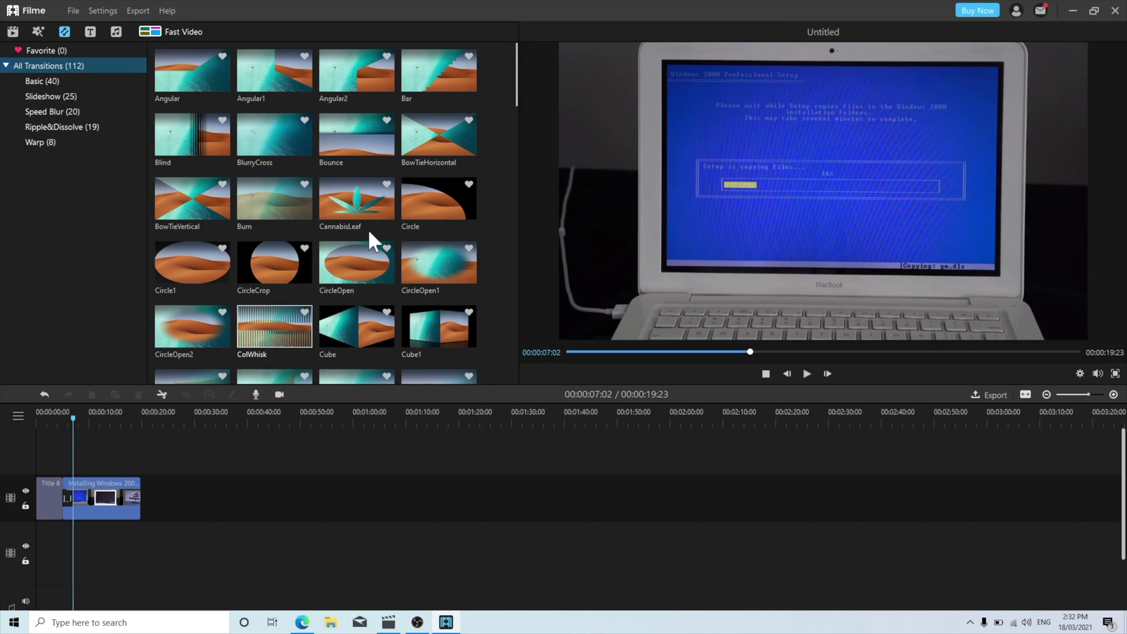
Step: Apply the LuminanceMelt1 transition to the clip and preview it
{"action": "left_click_drag", "start_coordinate": [516, 93], "coordinate": [503, 322]}
{"action": "left_click_drag", "start_coordinate": [276, 141], "coordinate": [68, 499]}
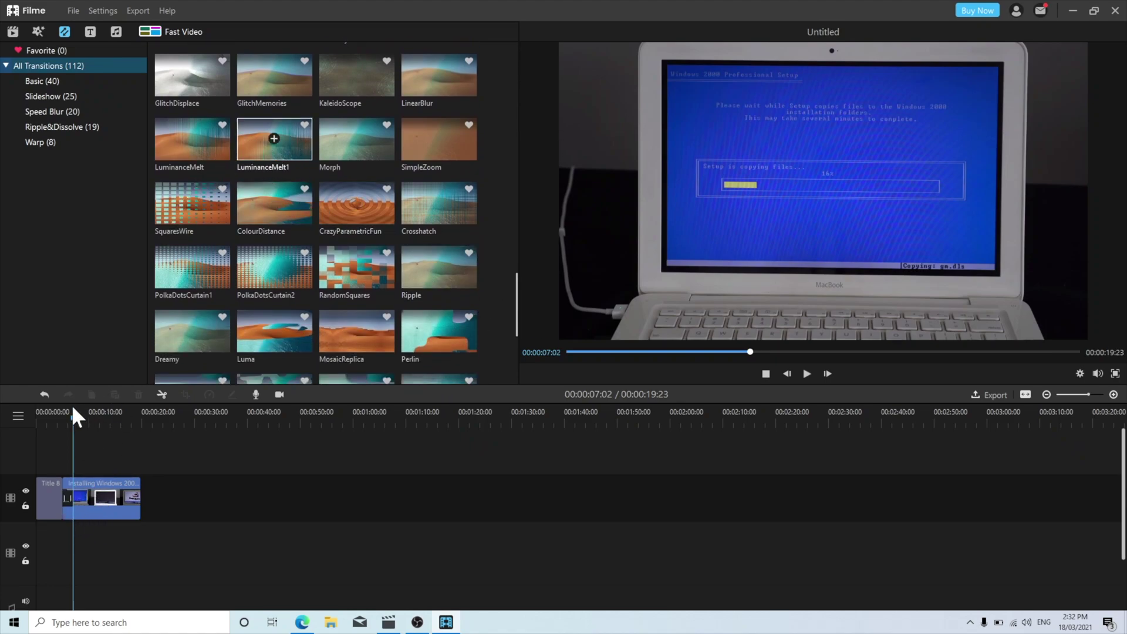
{"action": "left_click", "coordinate": [62, 421]}
{"action": "key", "text": "space"}
{"action": "key", "text": "space"}
Step: Scroll the transition grid up and down to the last effects
{"action": "scroll", "coordinate": [415, 200], "scroll_direction": "down", "scroll_amount": 4}
{"action": "scroll", "coordinate": [415, 200], "scroll_direction": "down", "scroll_amount": 1}
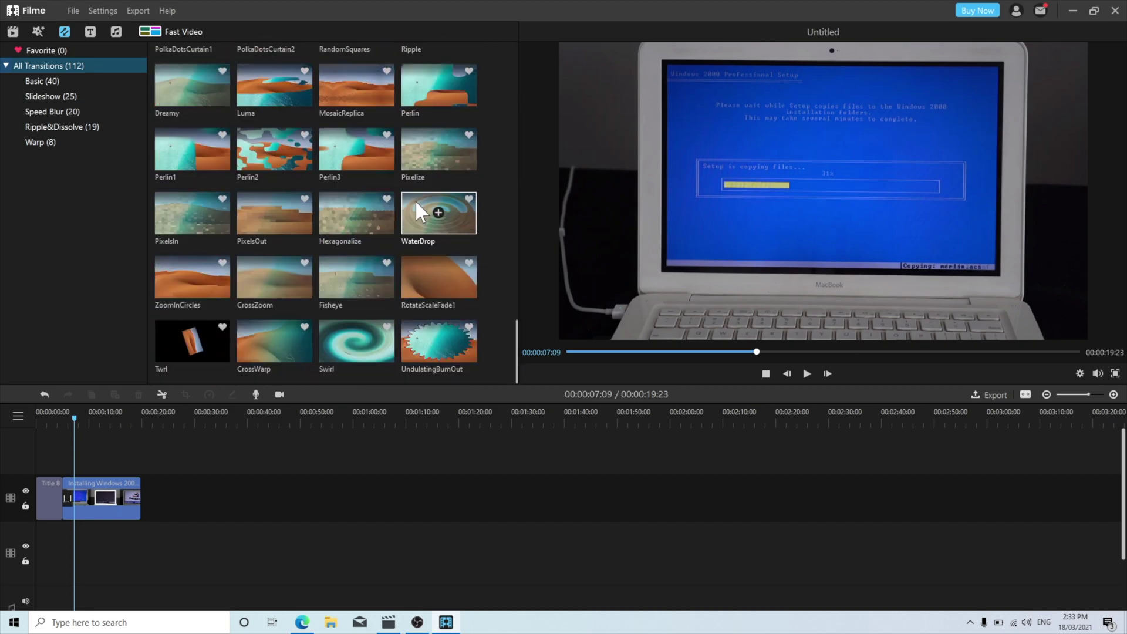
{"action": "scroll", "coordinate": [407, 297], "scroll_direction": "up", "scroll_amount": 5}
{"action": "scroll", "coordinate": [407, 297], "scroll_direction": "up", "scroll_amount": 4}
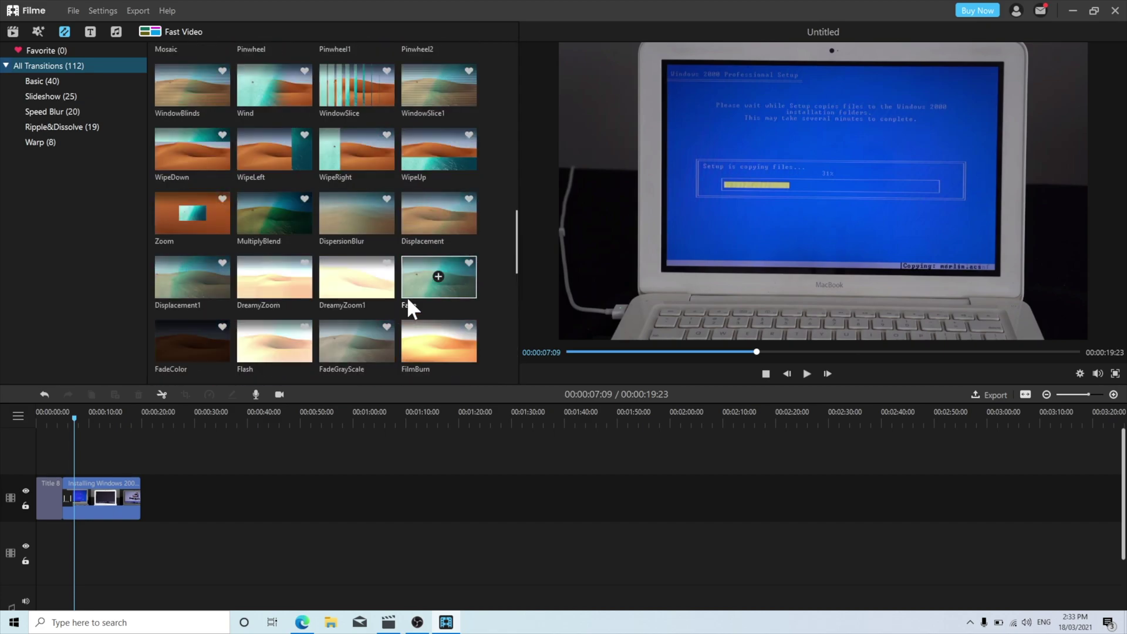
{"action": "scroll", "coordinate": [407, 298], "scroll_direction": "up", "scroll_amount": 13}
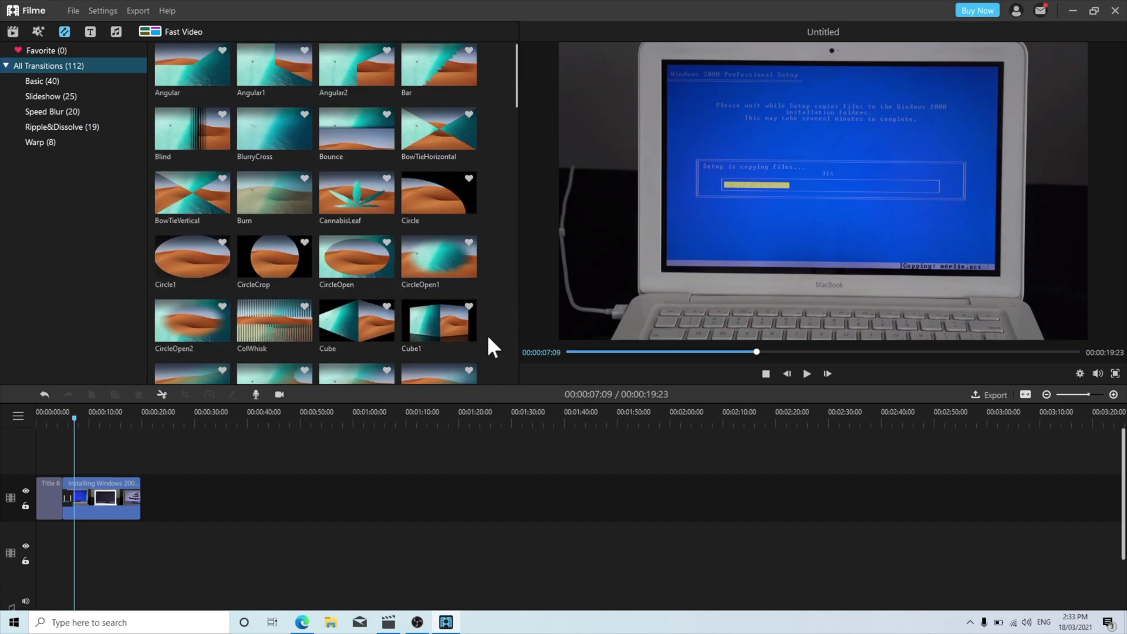
{"action": "scroll", "coordinate": [423, 374], "scroll_direction": "down", "scroll_amount": 15}
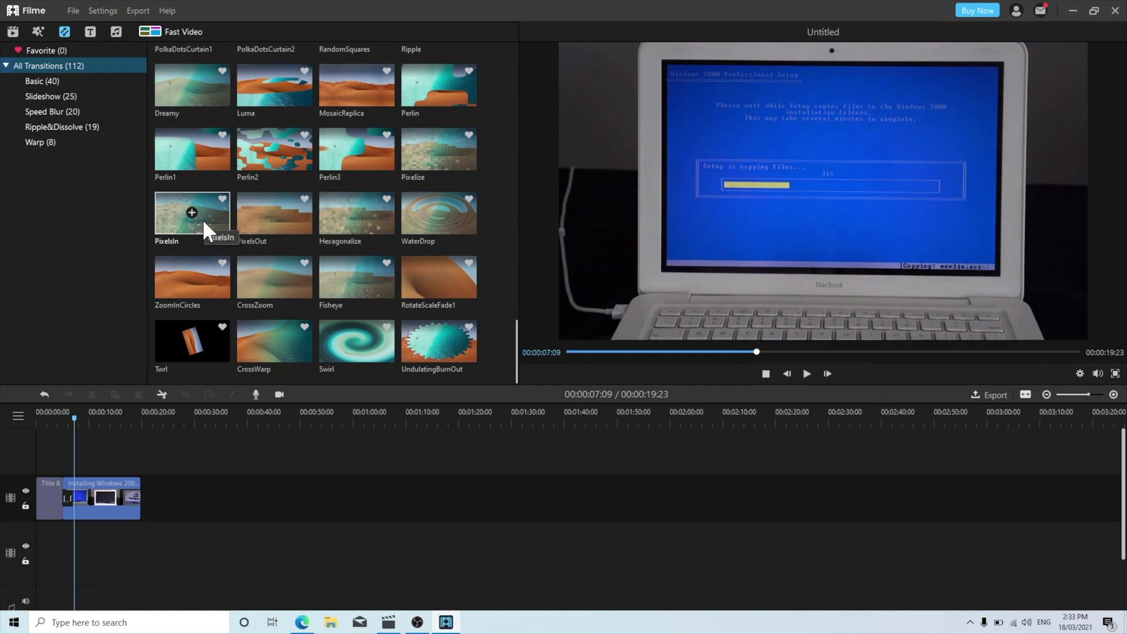
{"action": "left_click", "coordinate": [140, 10]}
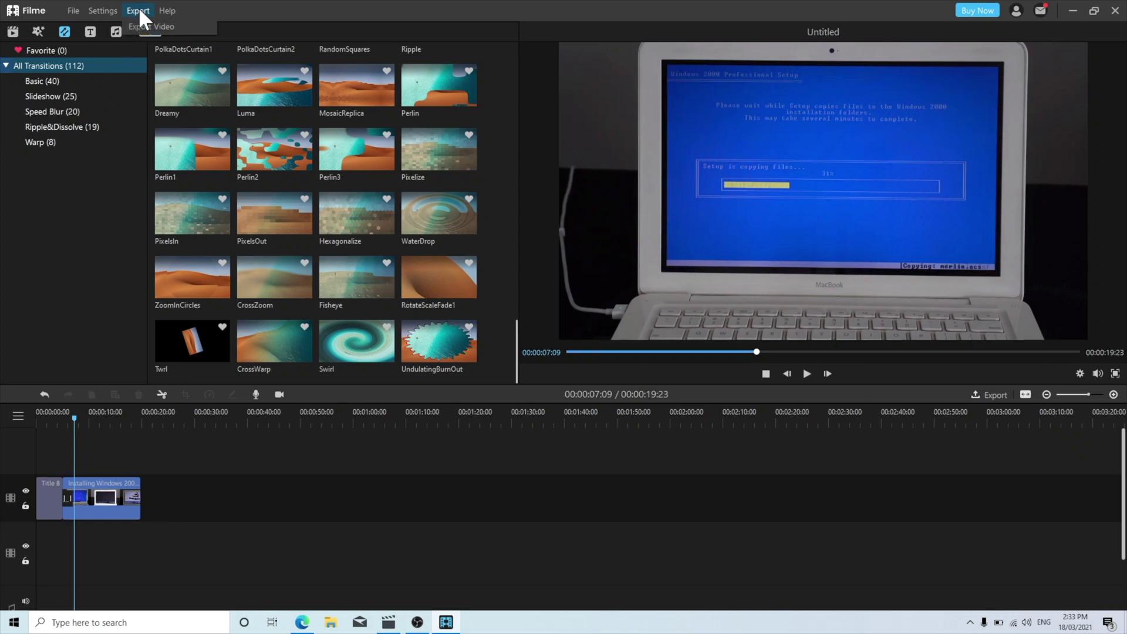
{"action": "left_click", "coordinate": [70, 9]}
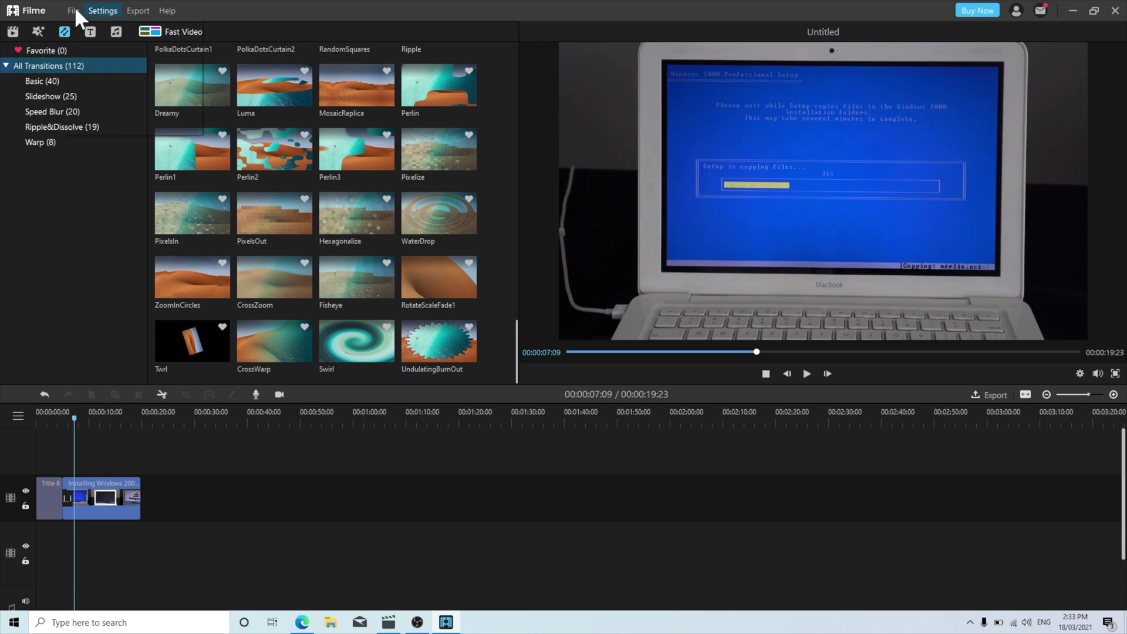
{"action": "left_click", "coordinate": [74, 10]}
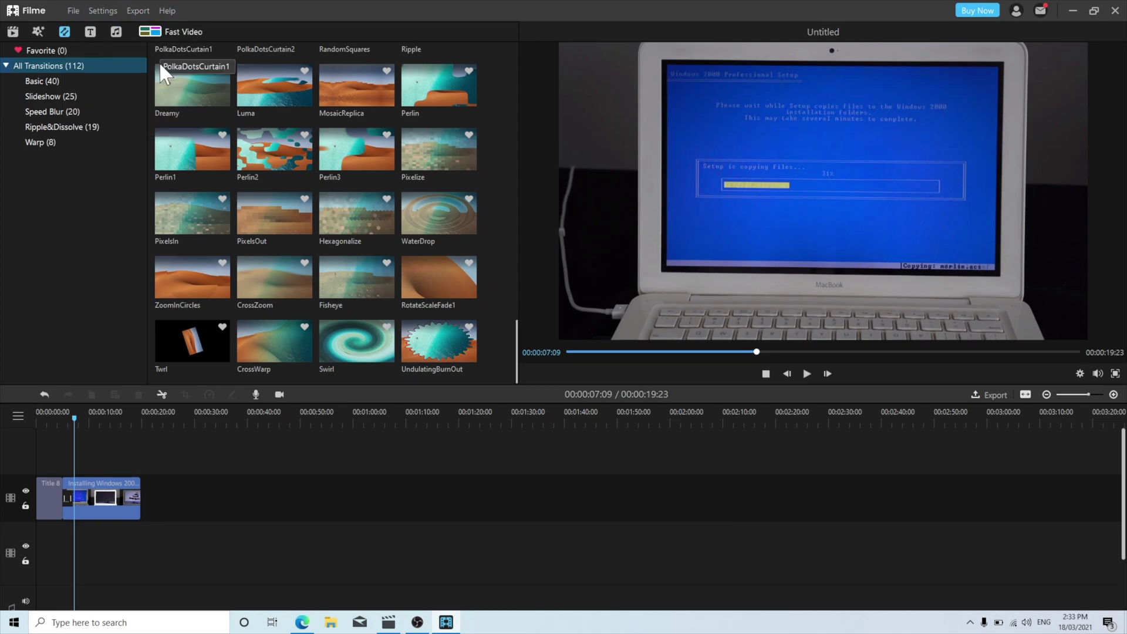
{"action": "left_click", "coordinate": [280, 392]}
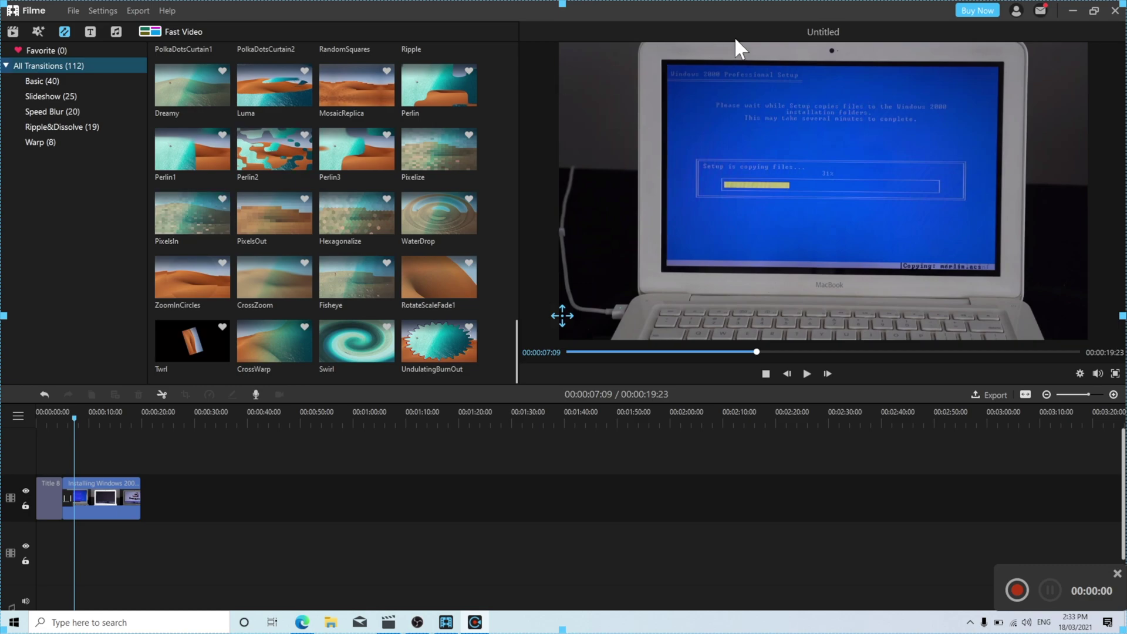
{"action": "key", "text": "Escape"}
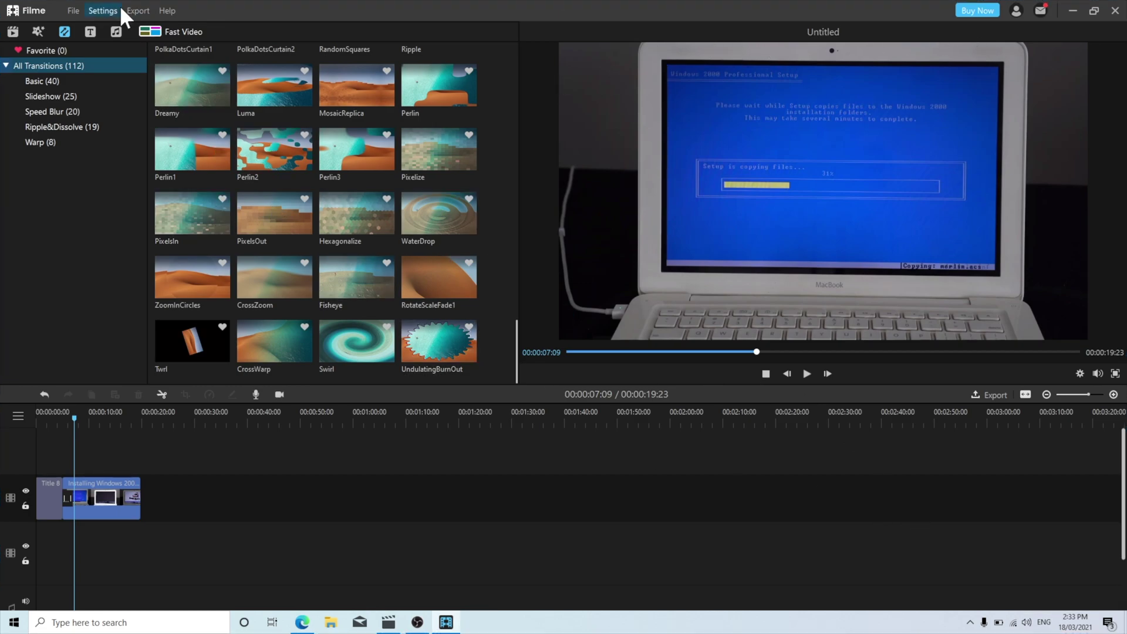
Step: Open the Fast Video tool and browse the Events template
{"action": "left_click", "coordinate": [116, 32]}
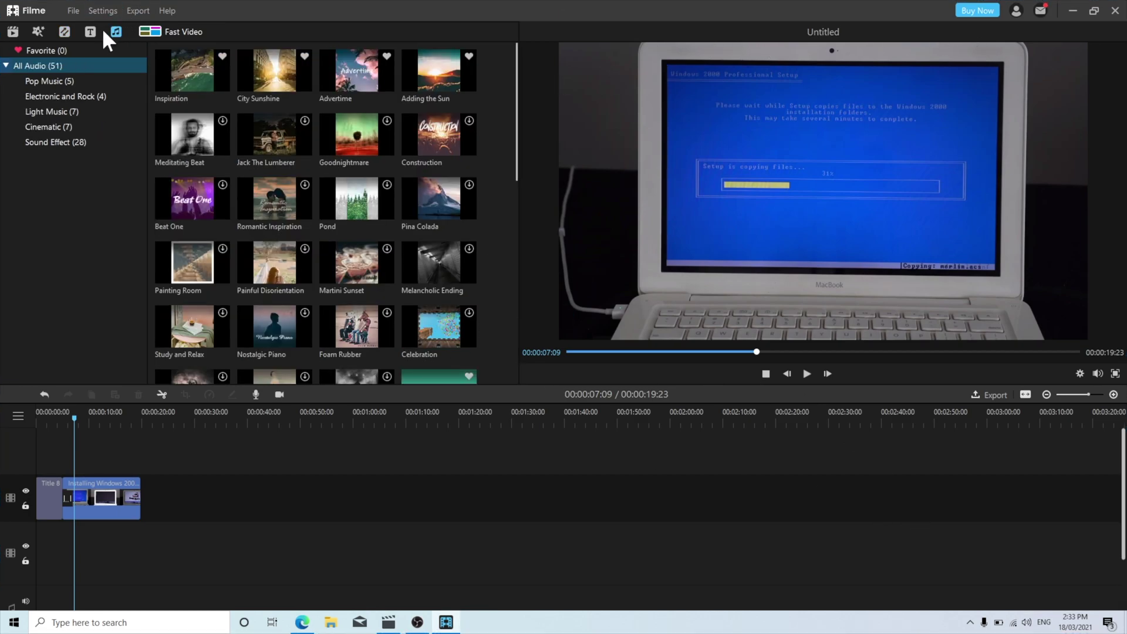
{"action": "left_click", "coordinate": [92, 30]}
{"action": "left_click", "coordinate": [160, 29]}
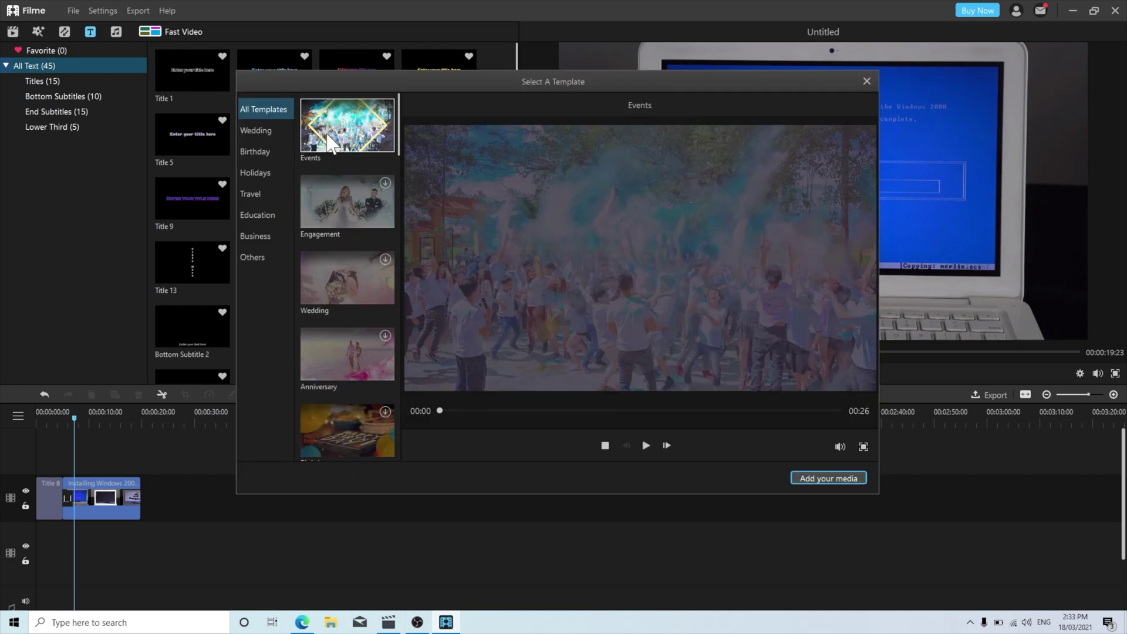
{"action": "left_click", "coordinate": [483, 410]}
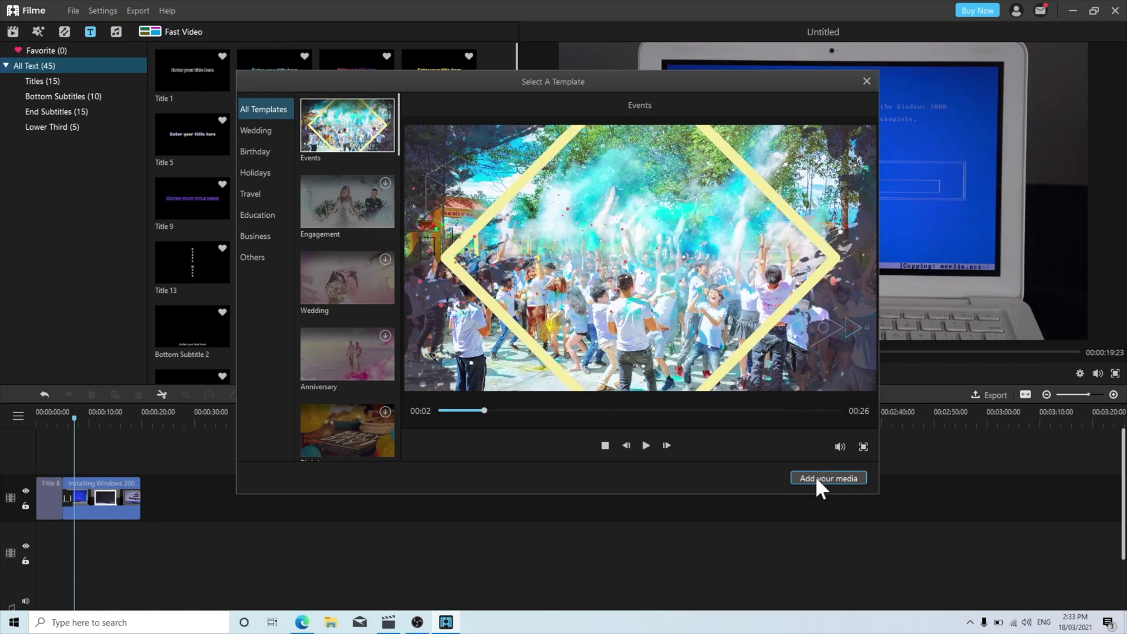
Step: Import the Downloads folder as the Events template's media
{"action": "left_click", "coordinate": [818, 478]}
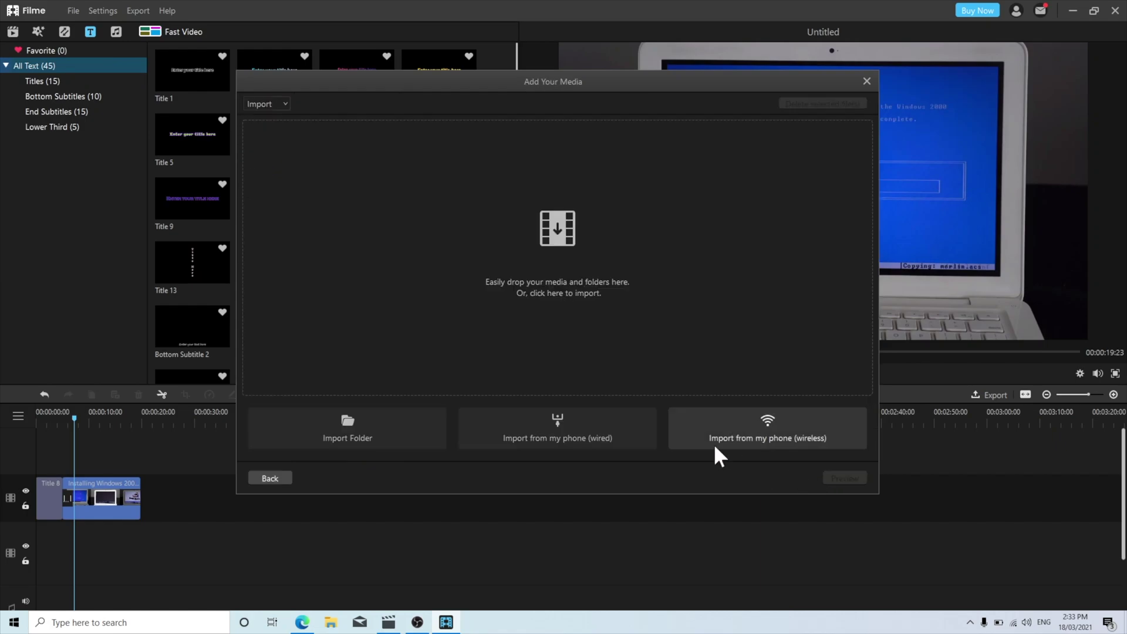
{"action": "left_click", "coordinate": [390, 425]}
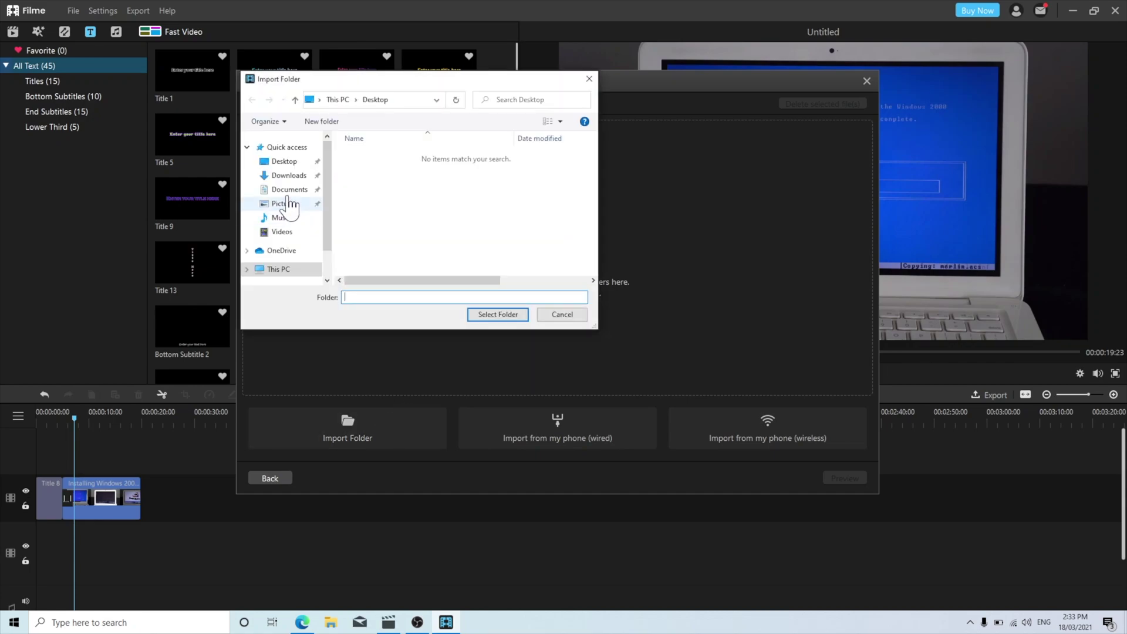
{"action": "left_click", "coordinate": [281, 176]}
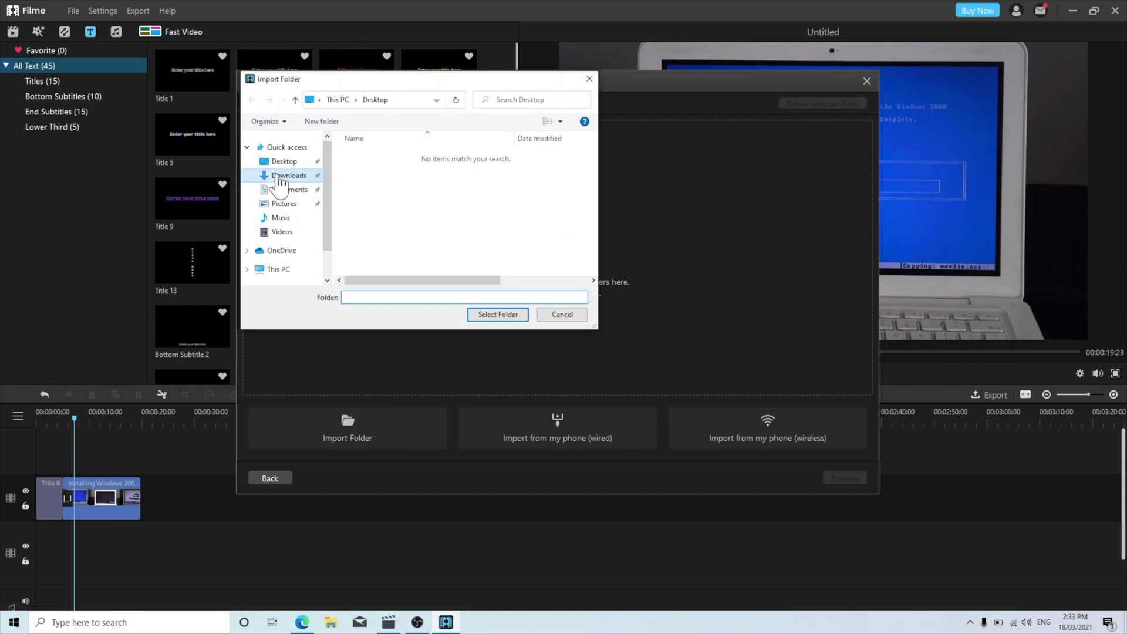
{"action": "left_click", "coordinate": [496, 314]}
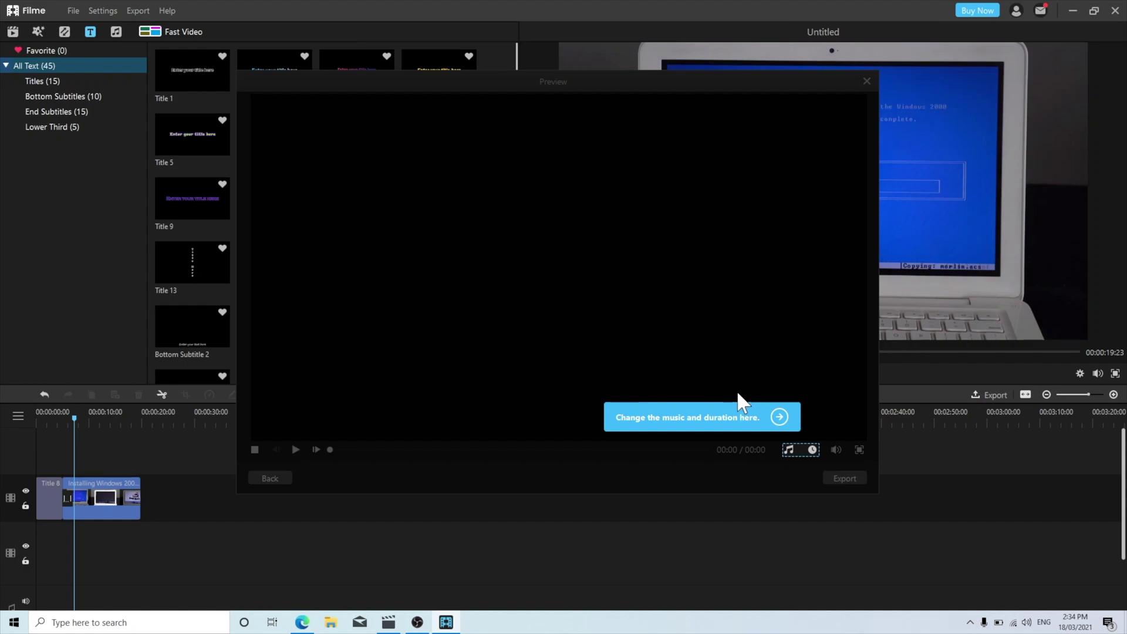
Step: Preview the templated installation video, then return to the editor
{"action": "left_click", "coordinate": [494, 450]}
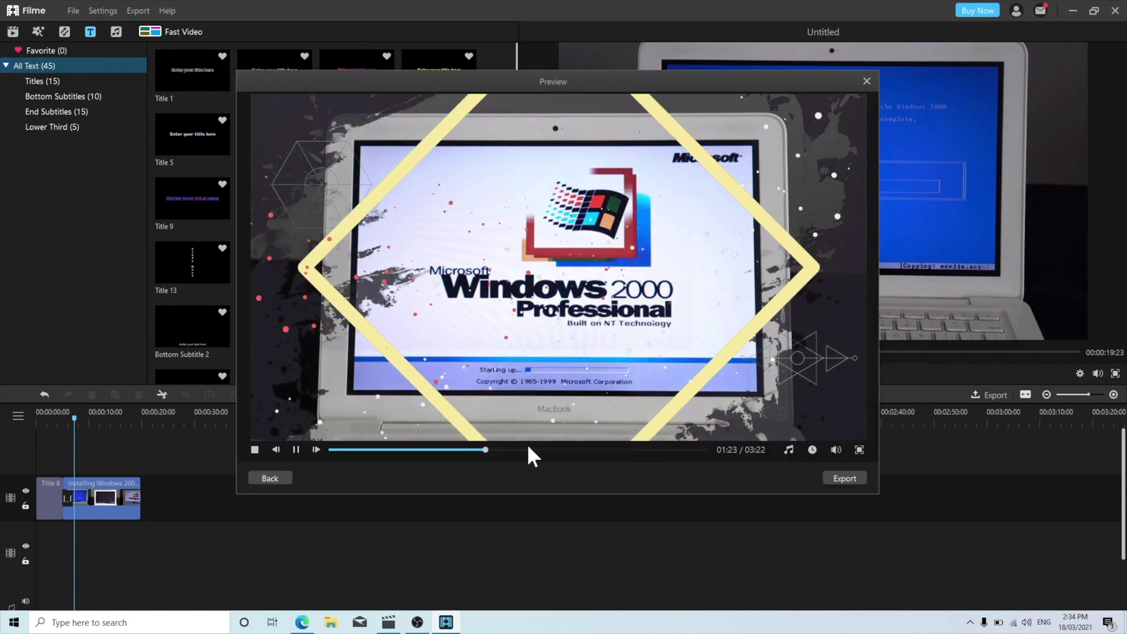
{"action": "left_click", "coordinate": [530, 448]}
{"action": "left_click", "coordinate": [565, 449]}
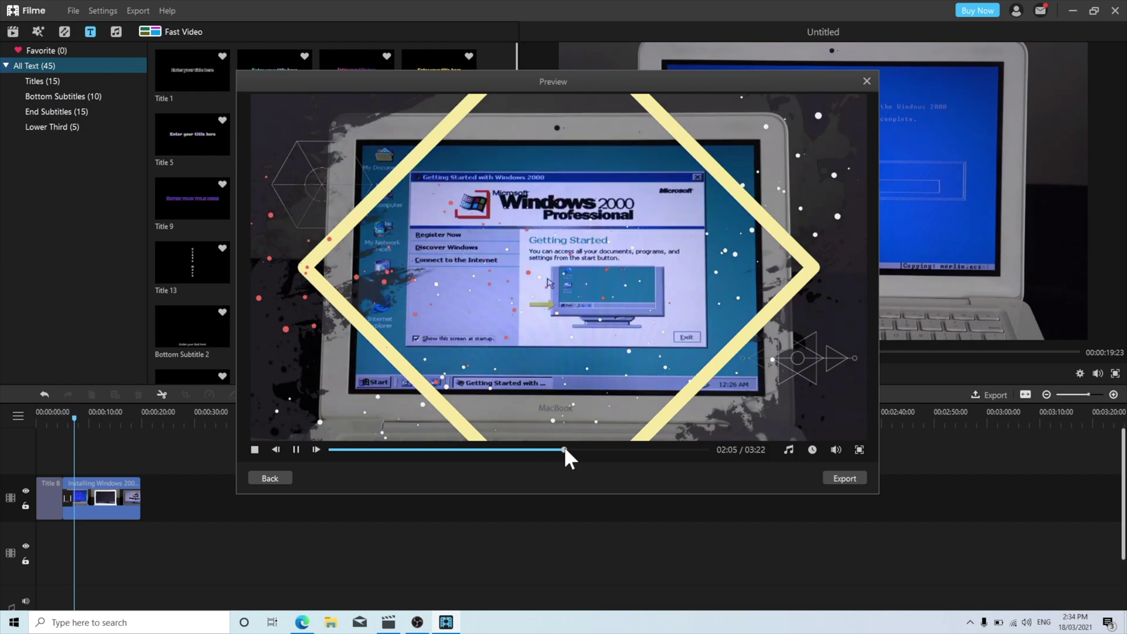
{"action": "left_click", "coordinate": [630, 445]}
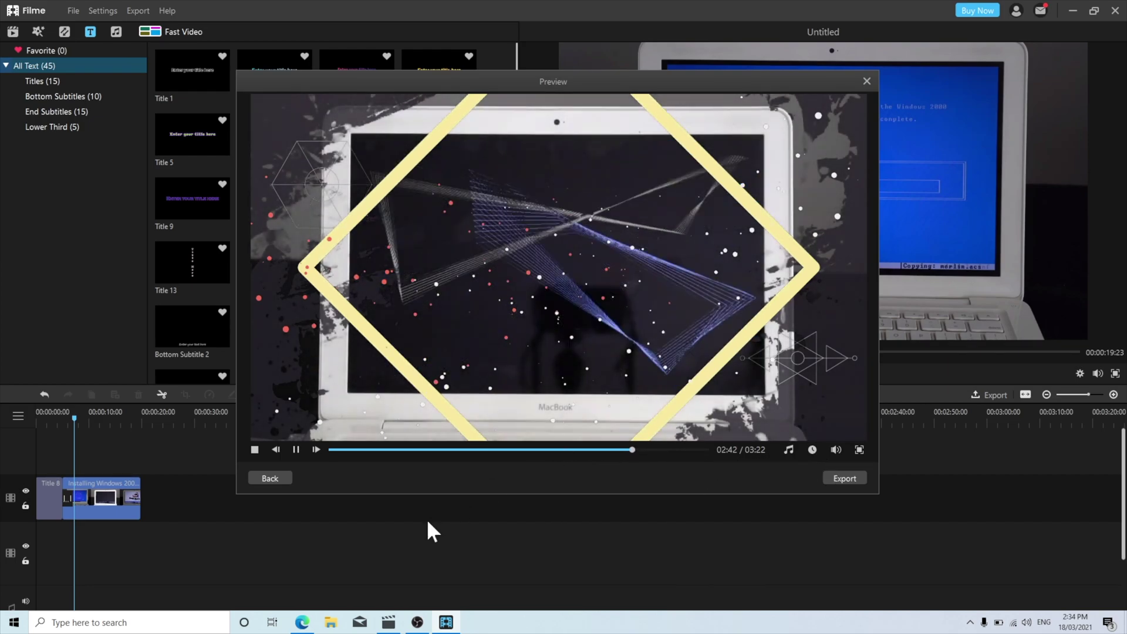
{"action": "left_click", "coordinate": [270, 478]}
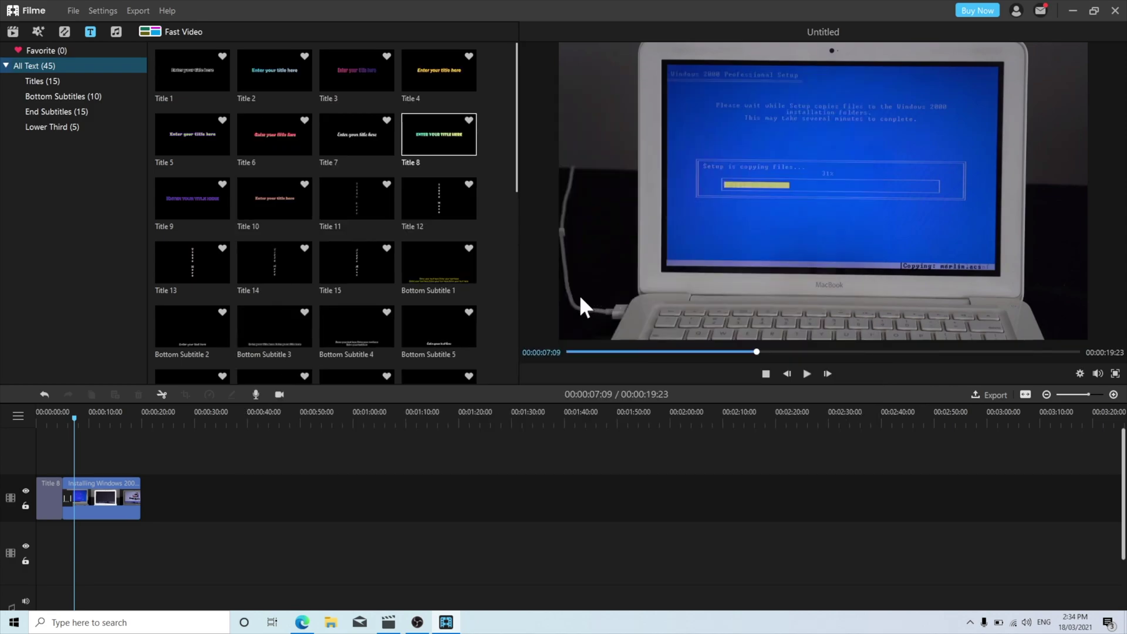
Step: Check and dismiss the File menu, then bring up the Export menu
{"action": "left_click", "coordinate": [73, 11]}
{"action": "mouse_move", "coordinate": [94, 76]}
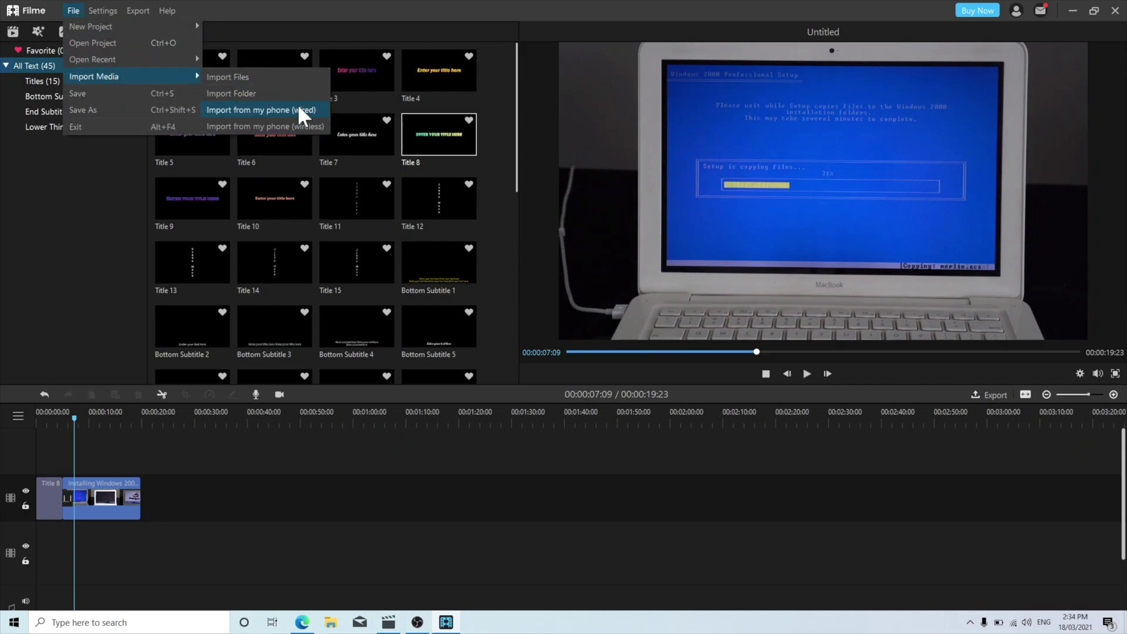
{"action": "left_click", "coordinate": [322, 135]}
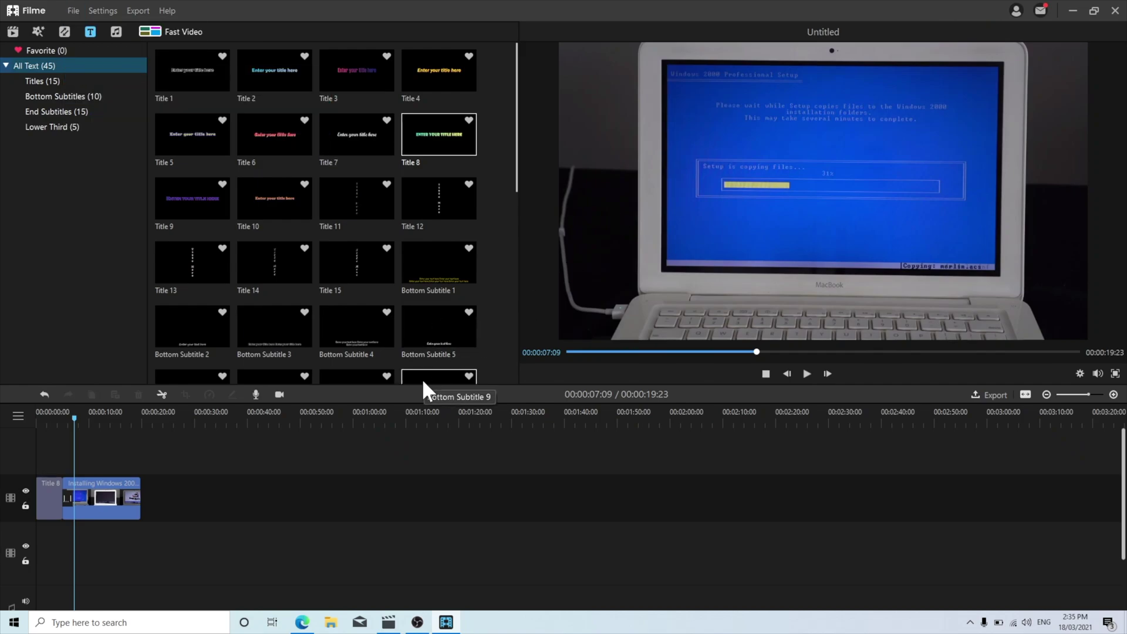
{"action": "left_click", "coordinate": [136, 11]}
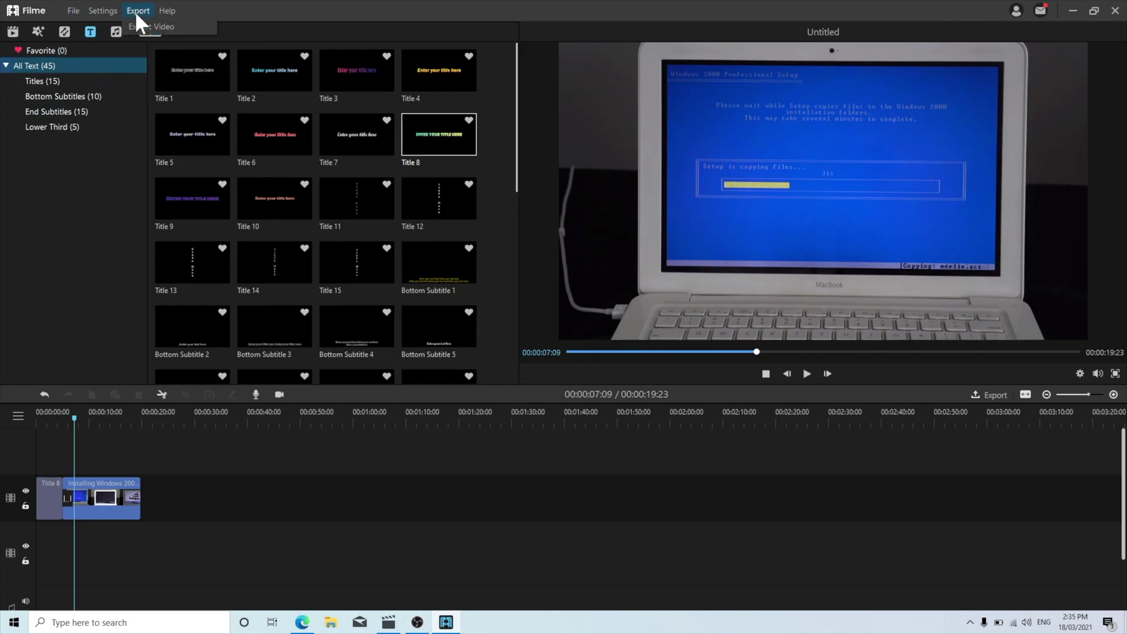
Step: Name the export 'Sample Video', compare AVI, MOV and MKV, and export as MP4
{"action": "left_click", "coordinate": [185, 26]}
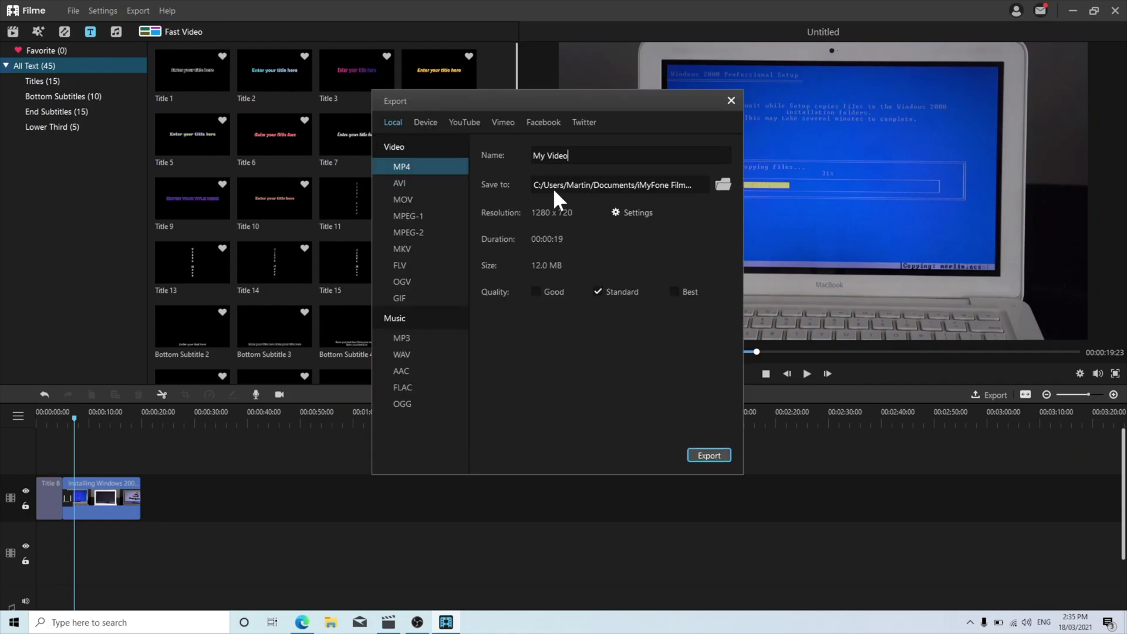
{"action": "key", "text": "ctrl+a"}
{"action": "type", "text": "Sample Vid"}
{"action": "type", "text": "eo"}
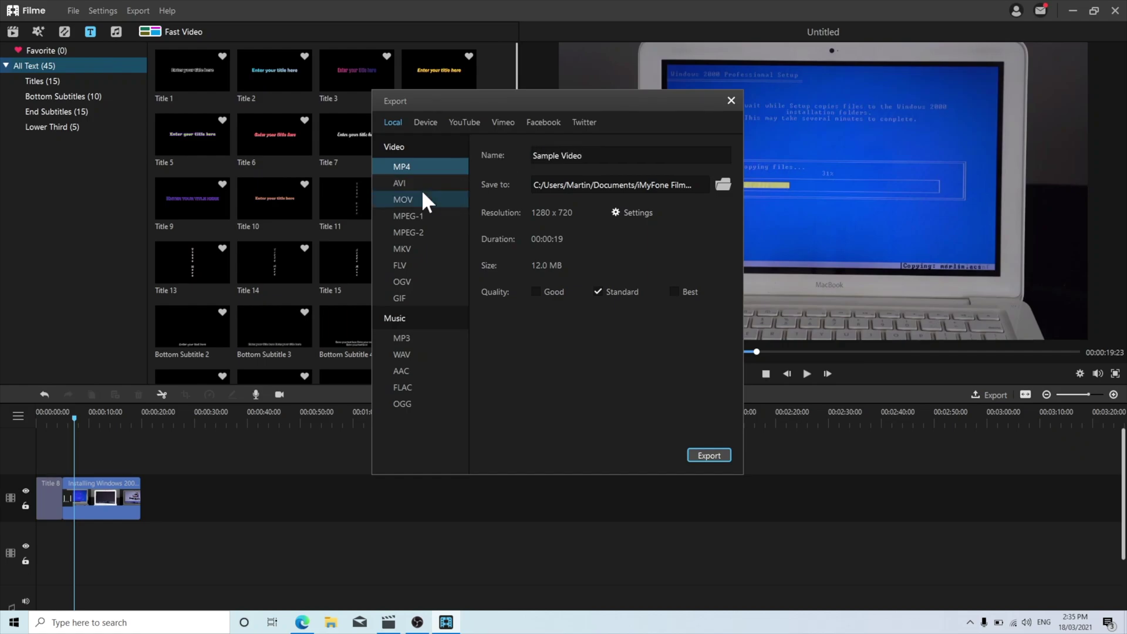
{"action": "left_click", "coordinate": [433, 185]}
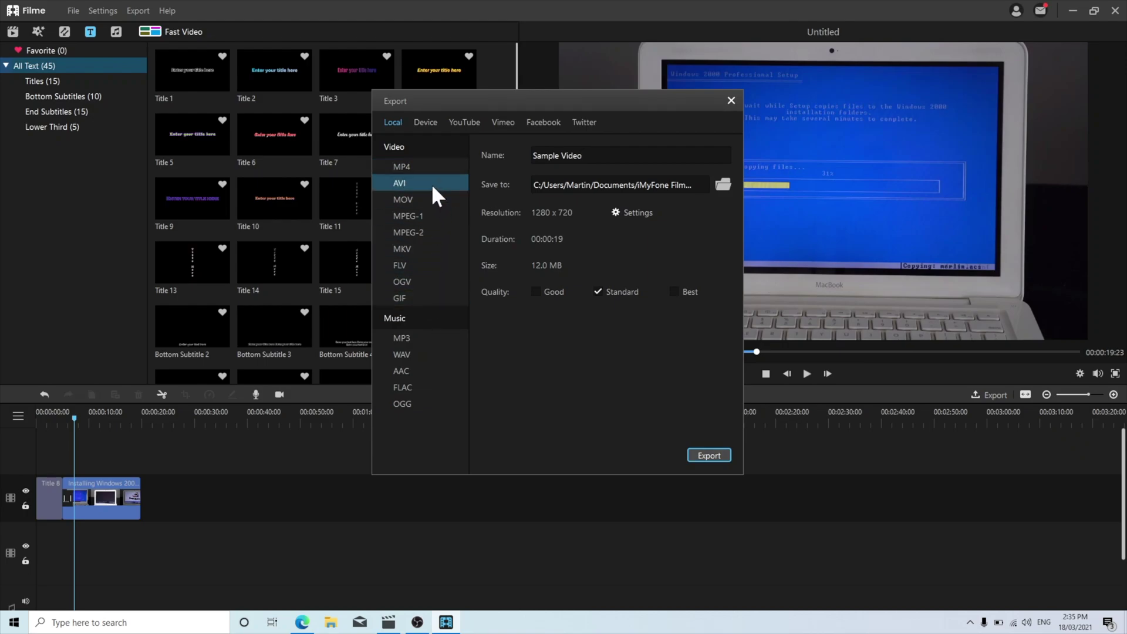
{"action": "left_click", "coordinate": [435, 199]}
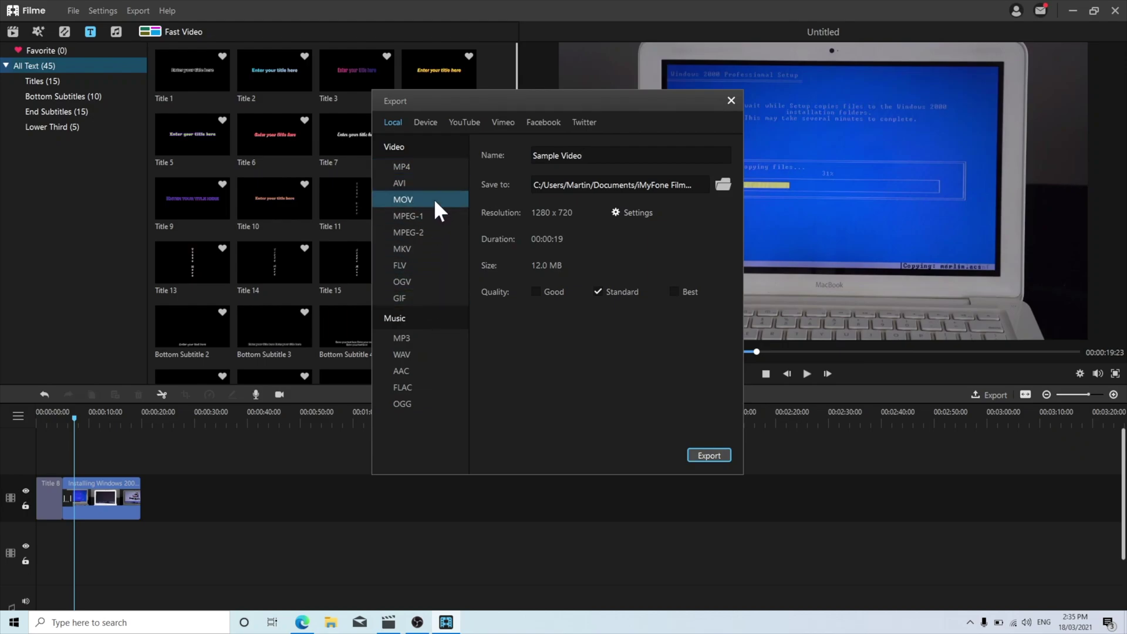
{"action": "left_click", "coordinate": [446, 248]}
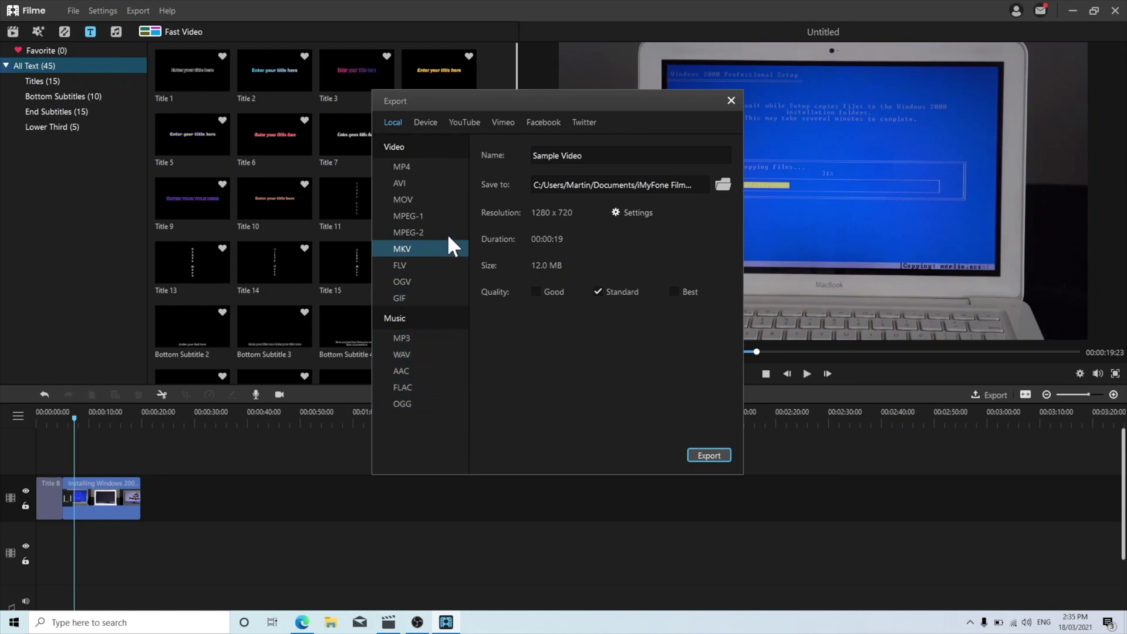
{"action": "left_click", "coordinate": [442, 165]}
{"action": "left_click", "coordinate": [709, 457]}
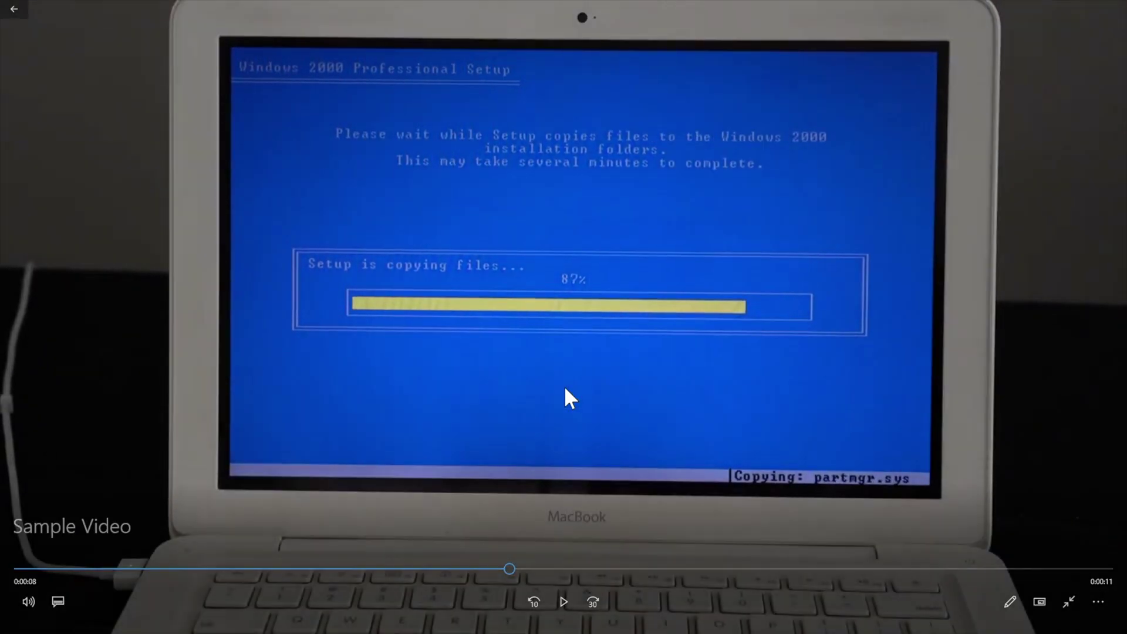
Step: Exit full-screen playback of Sample Video and return to the editor
{"action": "left_click", "coordinate": [1069, 601]}
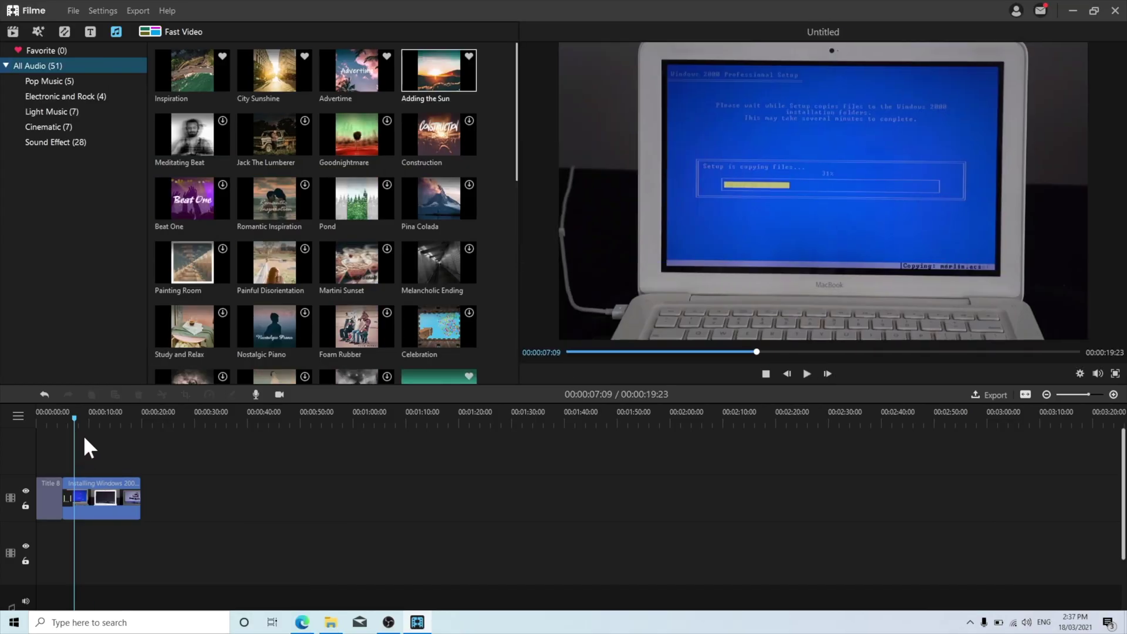
Step: Add the Adding the Sun music and trim its end to the 00:00:20:13 playhead
{"action": "mouse_move", "coordinate": [438, 71]}
{"action": "left_click", "coordinate": [439, 66]}
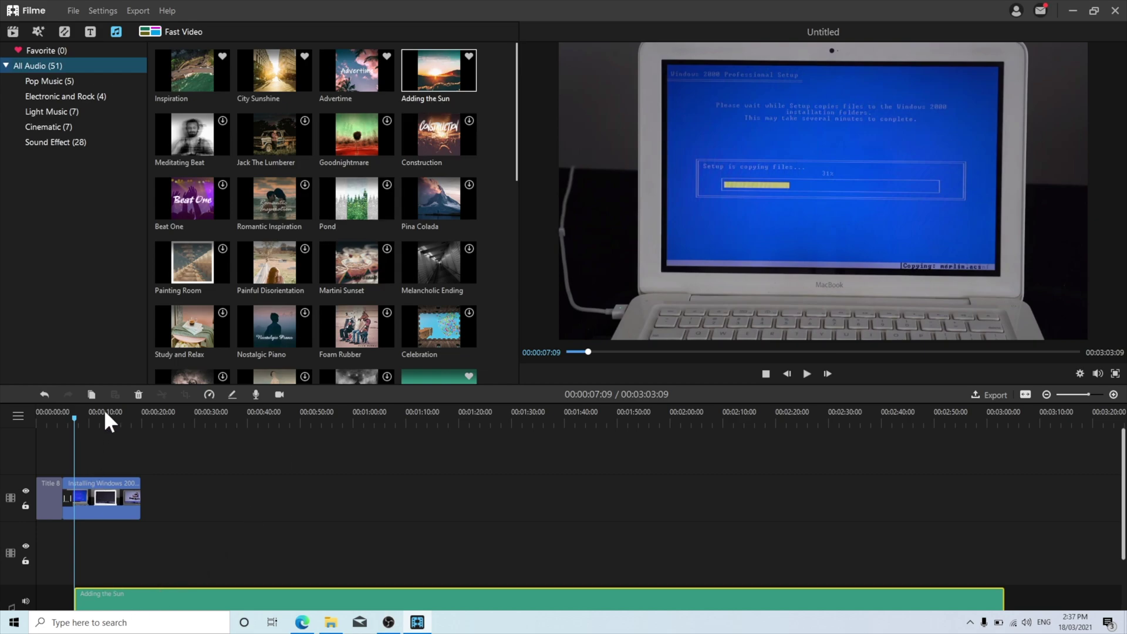
{"action": "left_click_drag", "start_coordinate": [114, 421], "coordinate": [144, 474]}
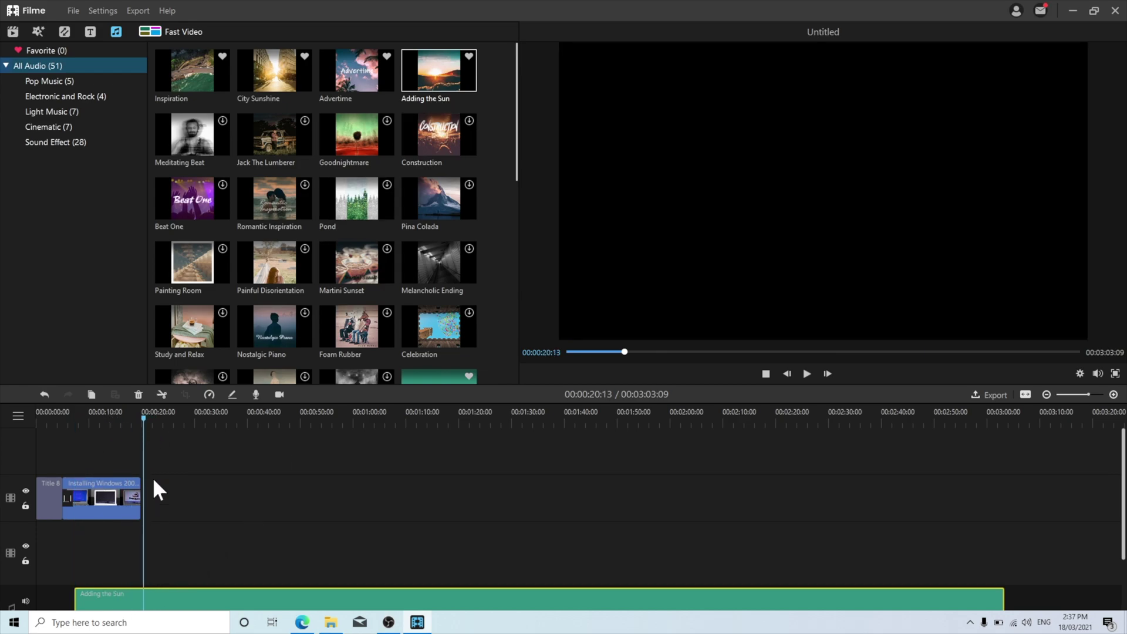
{"action": "scroll", "coordinate": [198, 538], "scroll_direction": "down", "scroll_amount": 1}
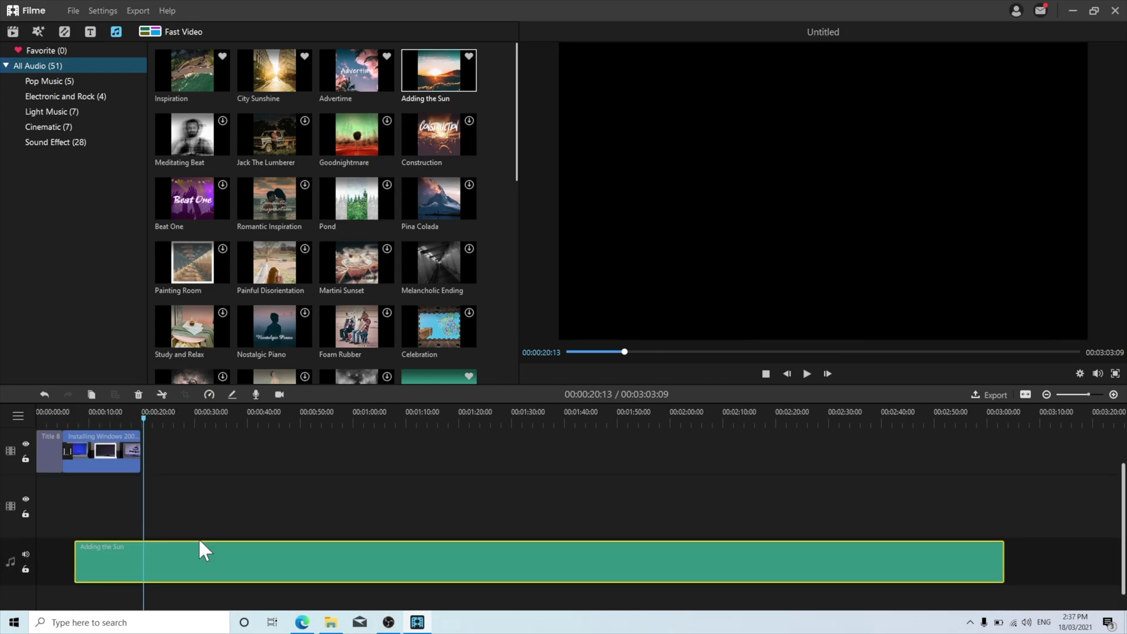
{"action": "scroll", "coordinate": [199, 538], "scroll_direction": "down", "scroll_amount": 1}
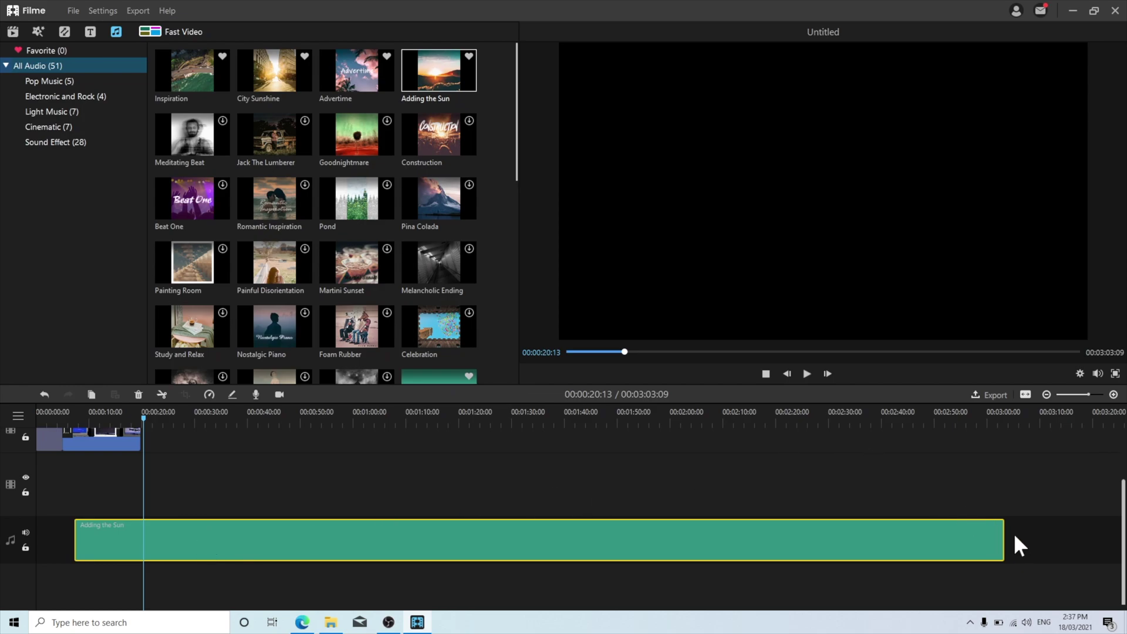
{"action": "left_click_drag", "start_coordinate": [1003, 534], "coordinate": [145, 533]}
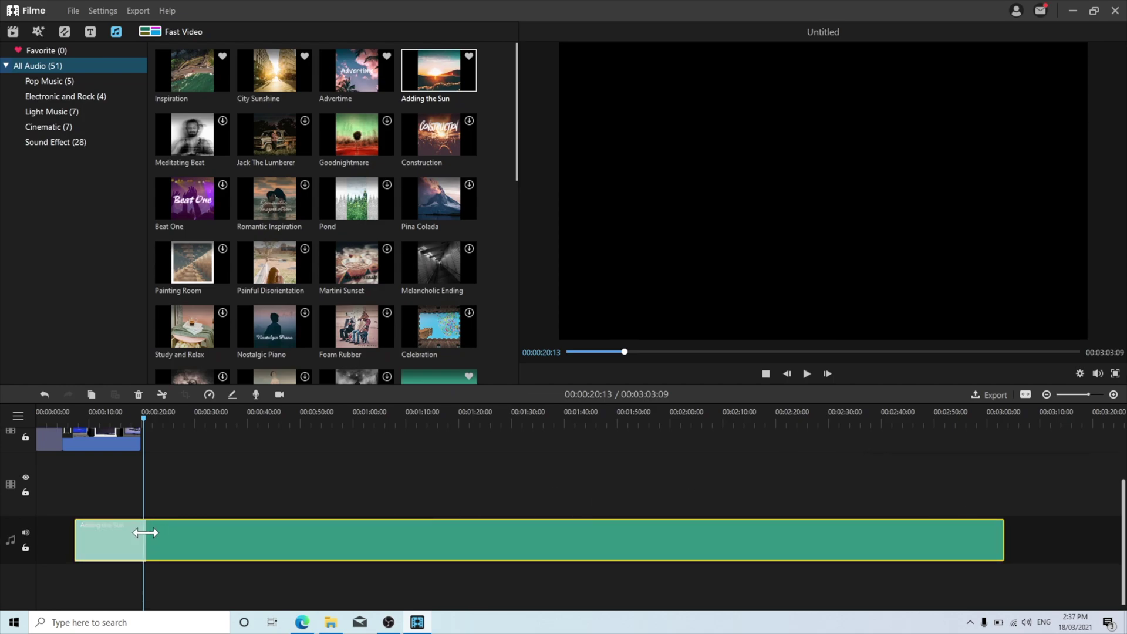
{"action": "left_click_drag", "start_coordinate": [145, 533], "coordinate": [144, 532]}
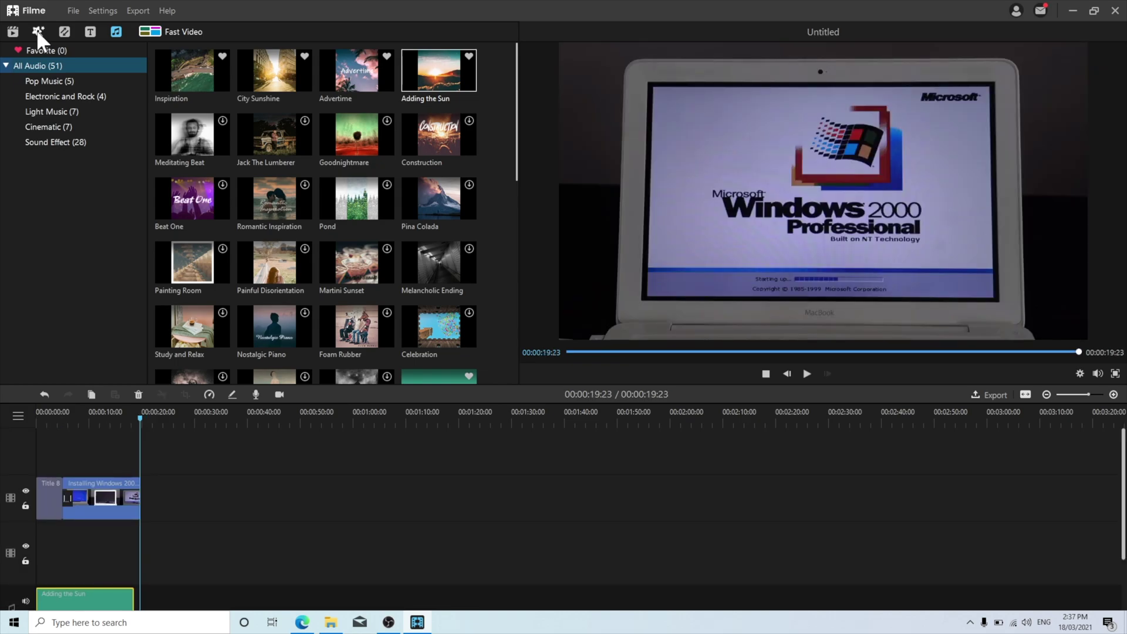
Step: Apply Colorize to the Windows clip, trying and undoing SplitScreen6
{"action": "left_click", "coordinate": [37, 31]}
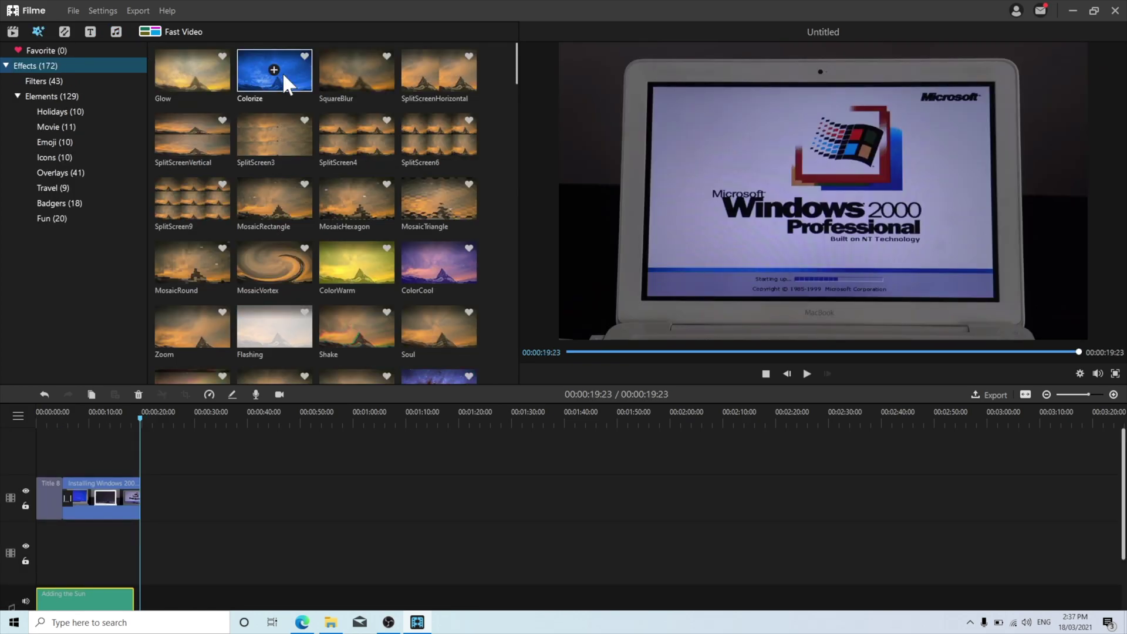
{"action": "left_click_drag", "start_coordinate": [293, 79], "coordinate": [101, 494]}
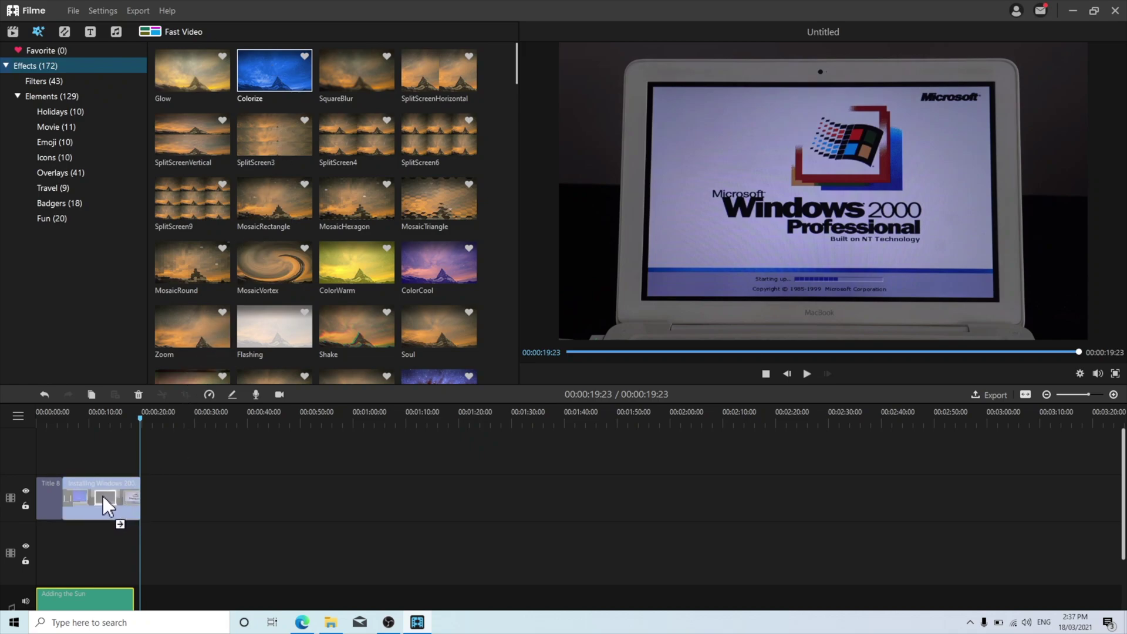
{"action": "left_click_drag", "start_coordinate": [110, 416], "coordinate": [108, 419]}
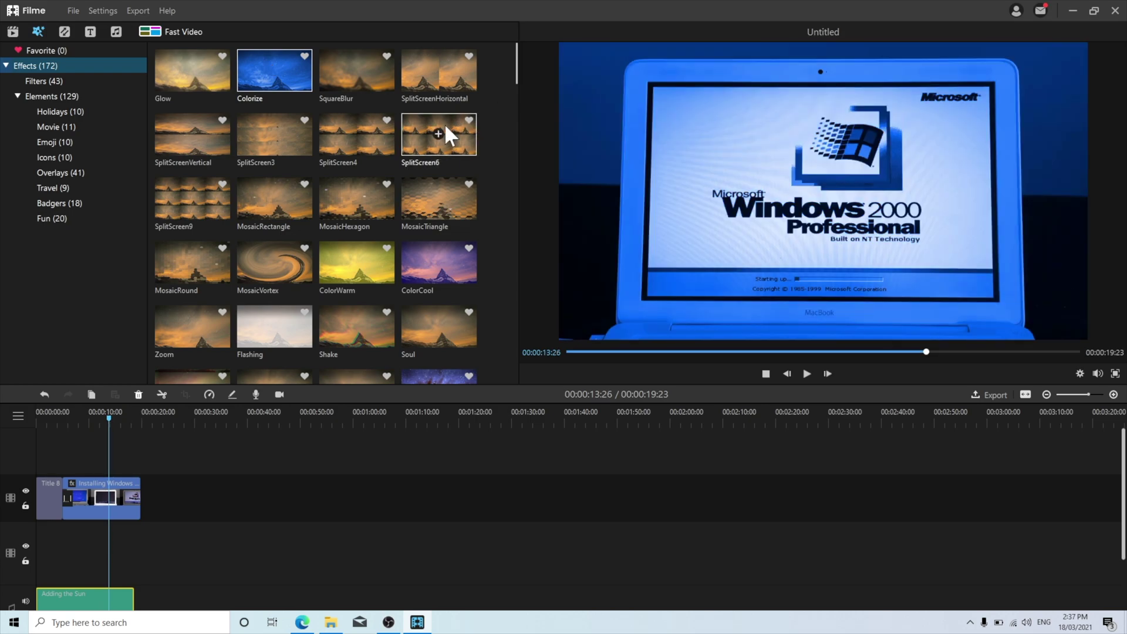
{"action": "mouse_move", "coordinate": [411, 149]}
{"action": "left_mouse_down"}
{"action": "mouse_move", "coordinate": [111, 517]}
{"action": "mouse_move", "coordinate": [100, 501]}
{"action": "left_mouse_up"}
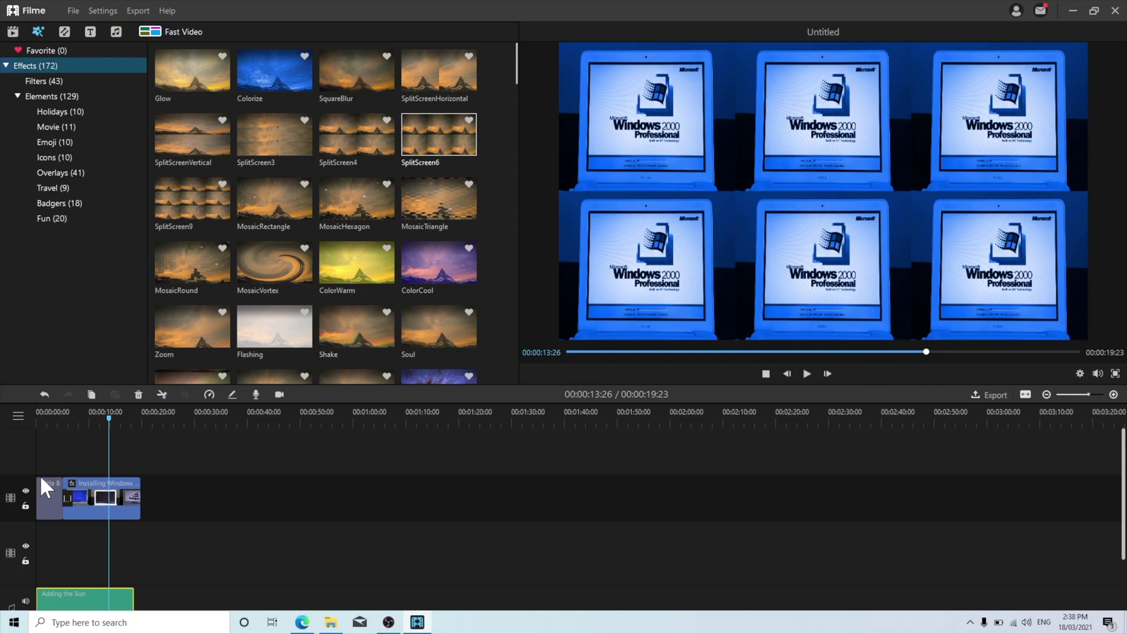
{"action": "key", "text": "ctrl+z"}
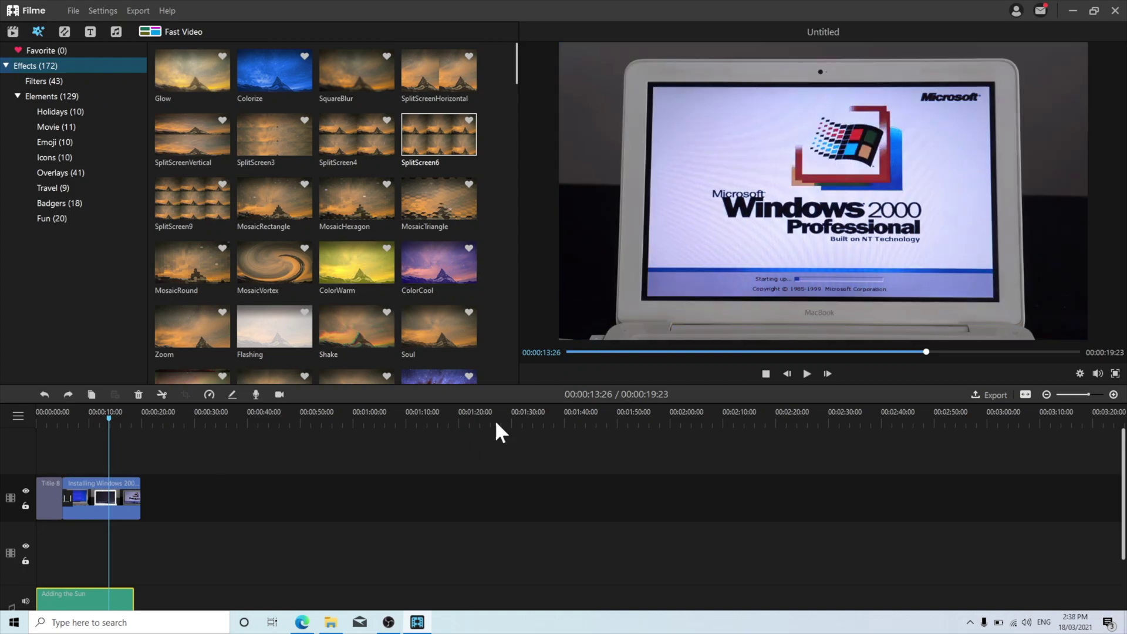
Step: Apply ColorCool to the clip, undoing a MosaicRound trial
{"action": "left_click_drag", "start_coordinate": [418, 252], "coordinate": [112, 506]}
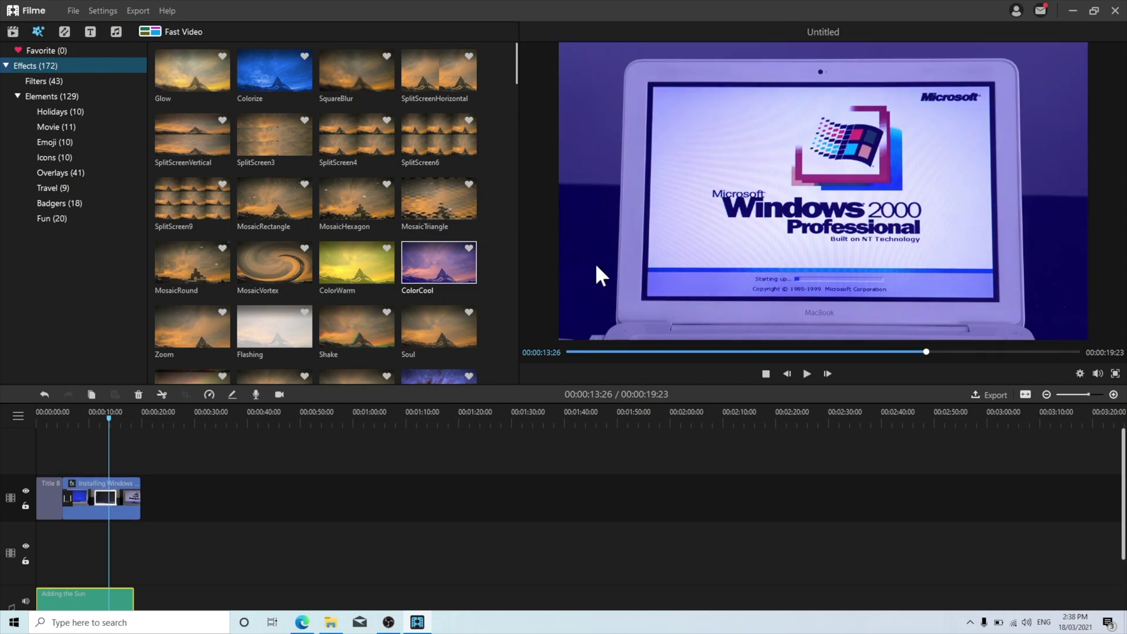
{"action": "left_click_drag", "start_coordinate": [189, 265], "coordinate": [89, 495]}
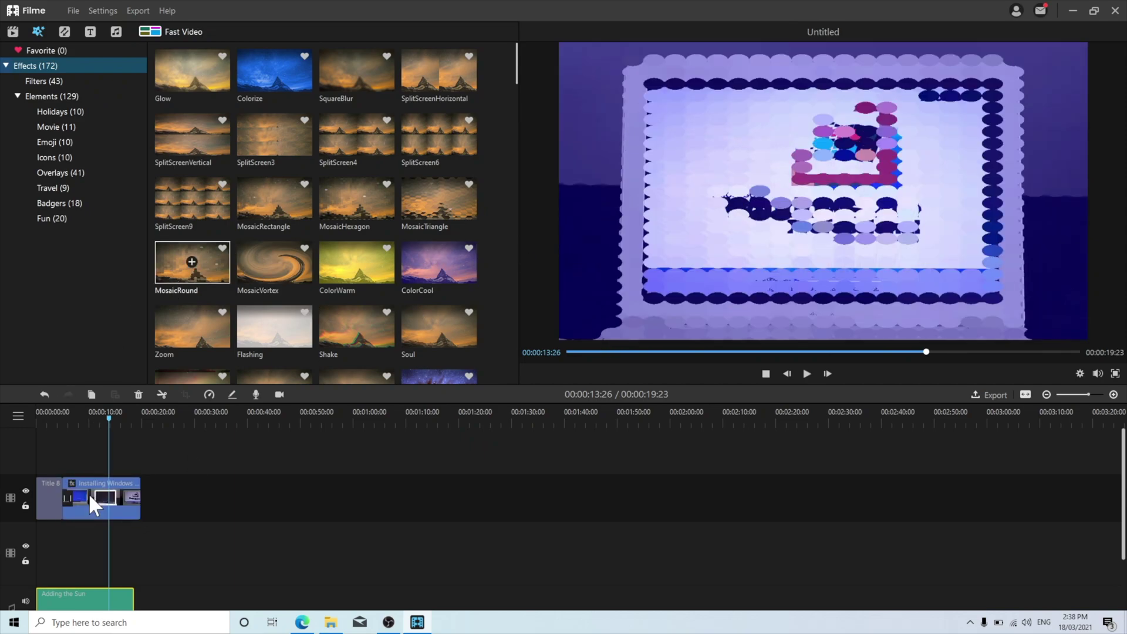
{"action": "key", "text": "ctrl+z"}
{"action": "scroll", "coordinate": [332, 271], "scroll_direction": "down", "scroll_amount": 10}
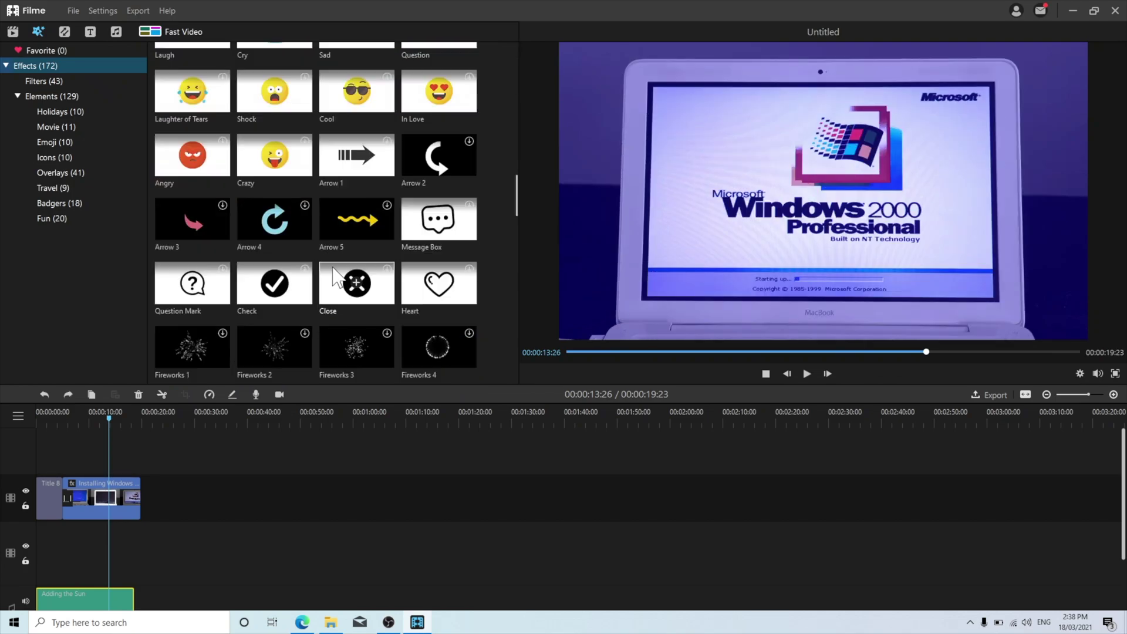
{"action": "scroll", "coordinate": [333, 270], "scroll_direction": "up", "scroll_amount": 10}
{"action": "scroll", "coordinate": [332, 265], "scroll_direction": "down", "scroll_amount": 8}
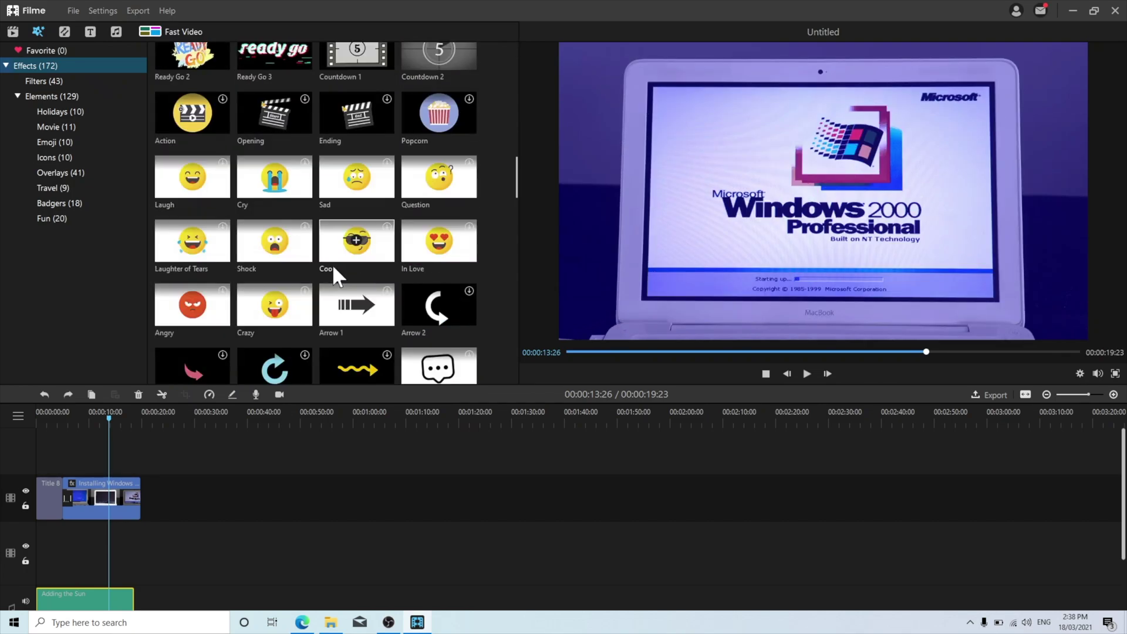
{"action": "scroll", "coordinate": [332, 264], "scroll_direction": "up", "scroll_amount": 7}
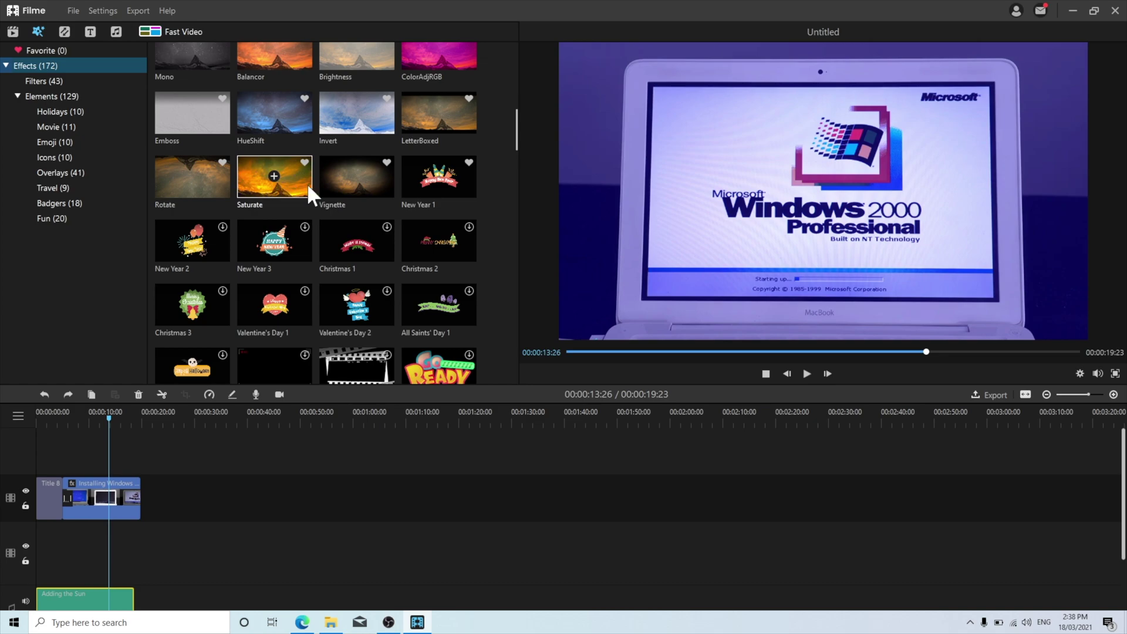
Step: Add the Saturate and Vignette effects to the clip
{"action": "left_click_drag", "start_coordinate": [274, 176], "coordinate": [104, 495]}
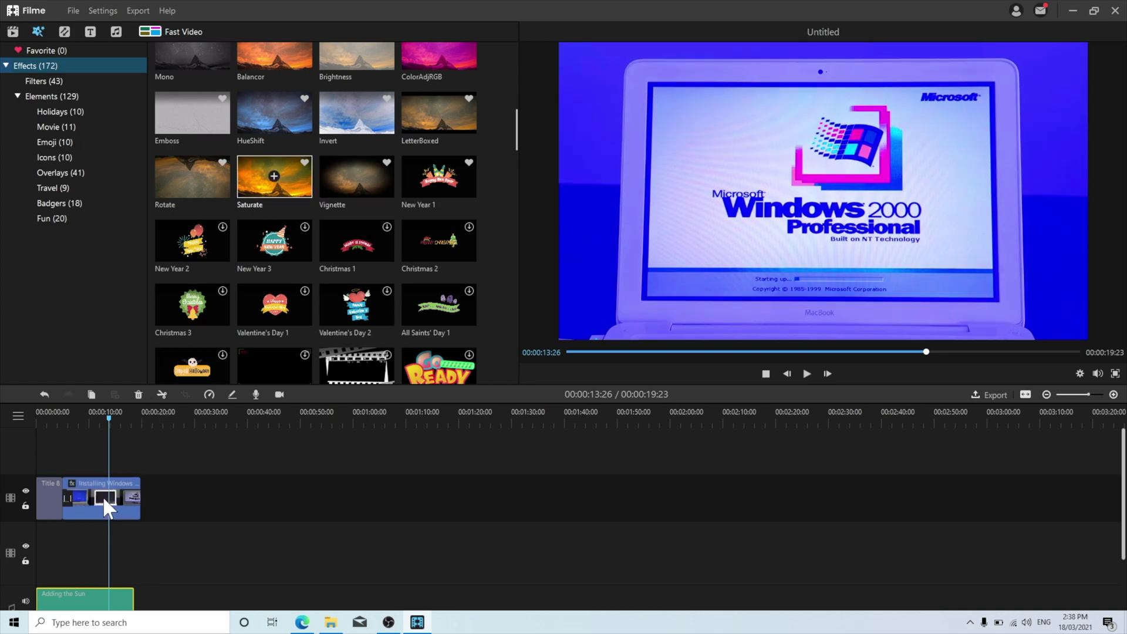
{"action": "left_click_drag", "start_coordinate": [351, 180], "coordinate": [111, 490]}
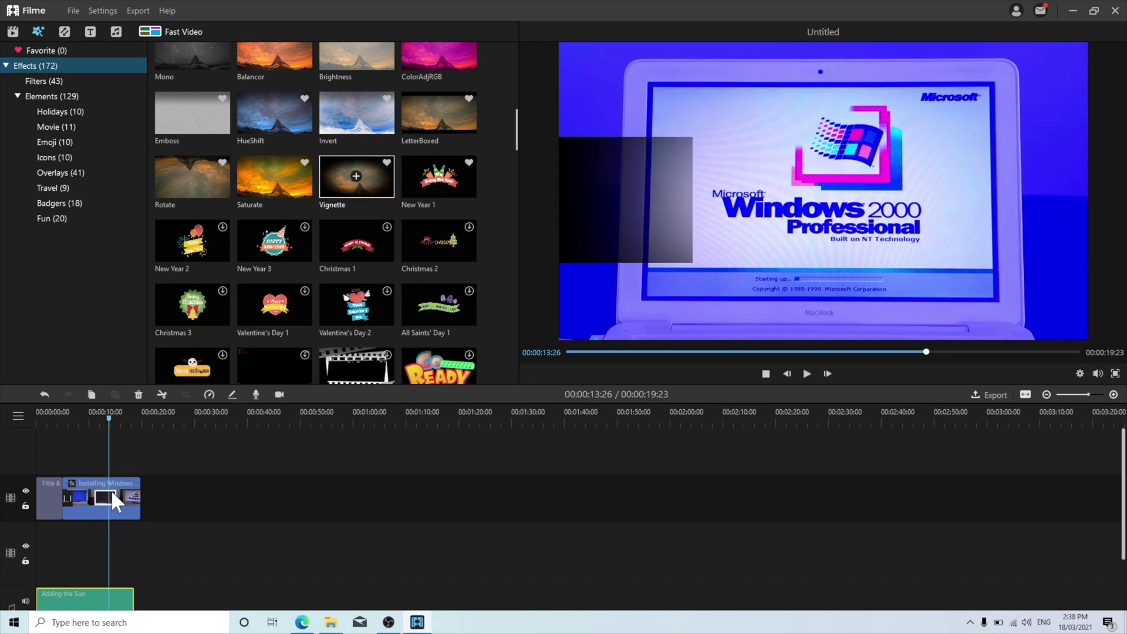
{"action": "mouse_move", "coordinate": [356, 177]}
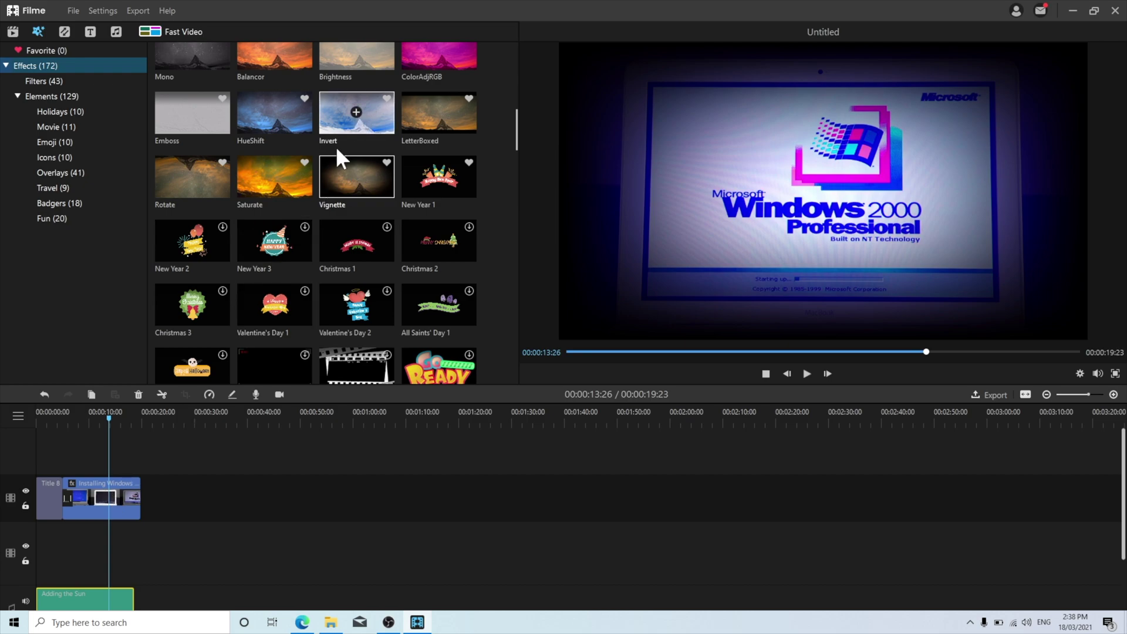
{"action": "left_click", "coordinate": [58, 96]}
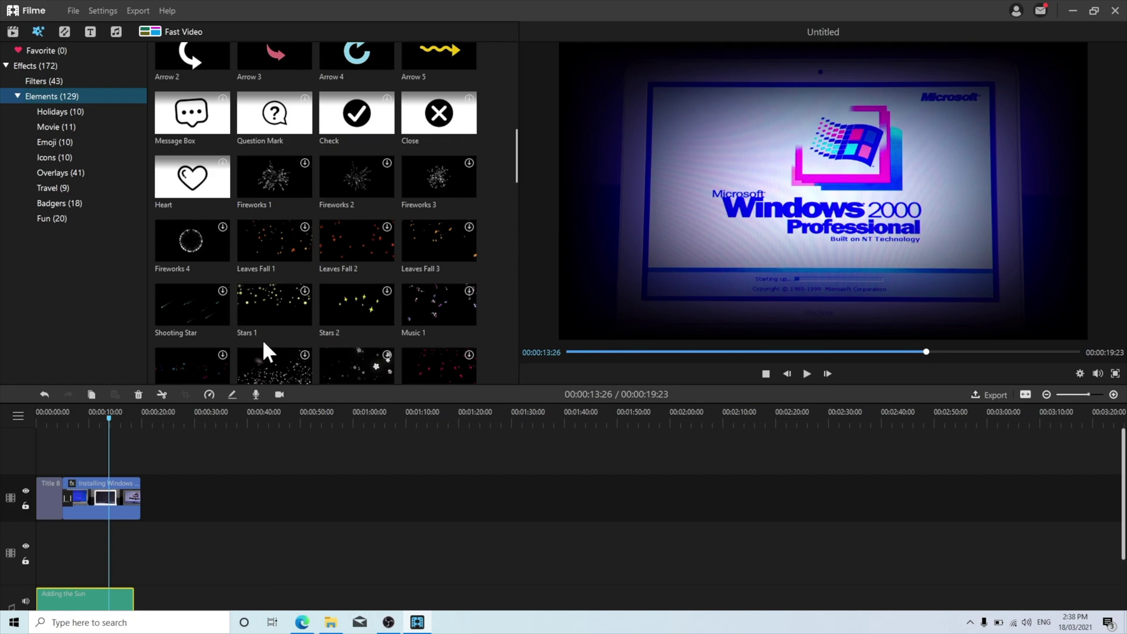
Step: Download the Shooting Star element, place it after the Windows clip, and preview it
{"action": "scroll", "coordinate": [199, 313], "scroll_direction": "up", "scroll_amount": 3}
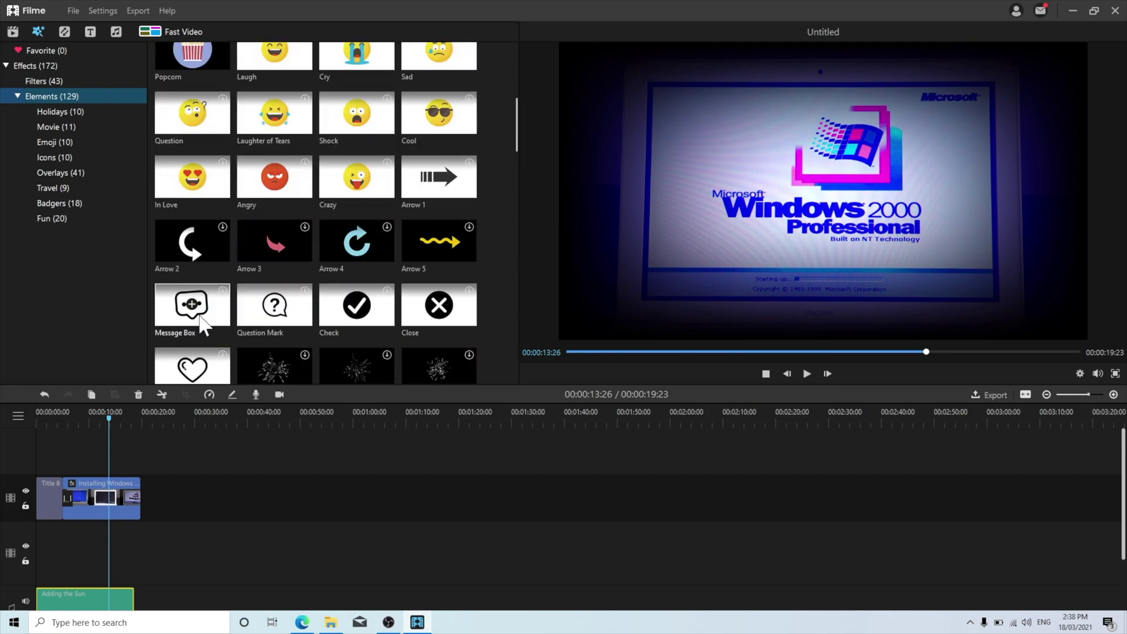
{"action": "scroll", "coordinate": [198, 322], "scroll_direction": "down", "scroll_amount": 6}
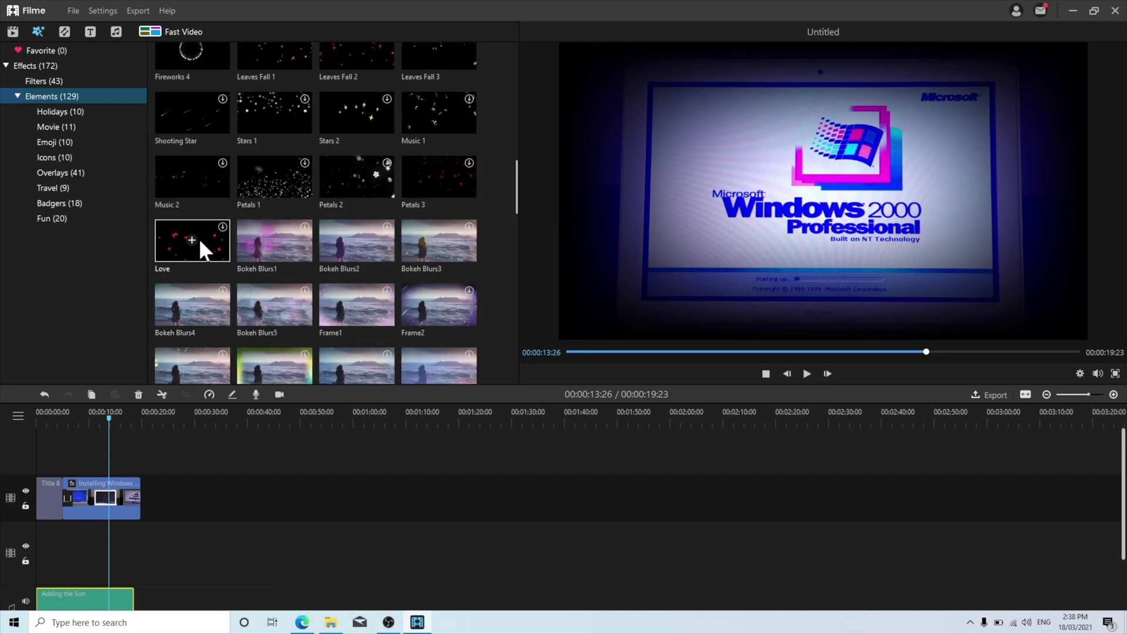
{"action": "left_click", "coordinate": [209, 117]}
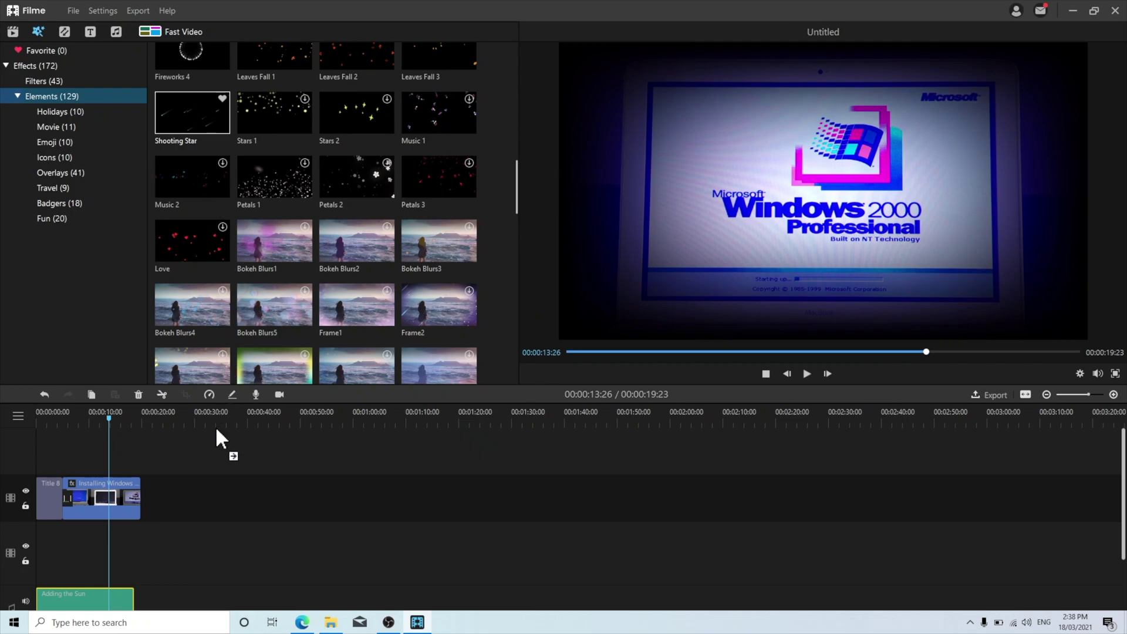
{"action": "left_click_drag", "start_coordinate": [216, 429], "coordinate": [141, 497]}
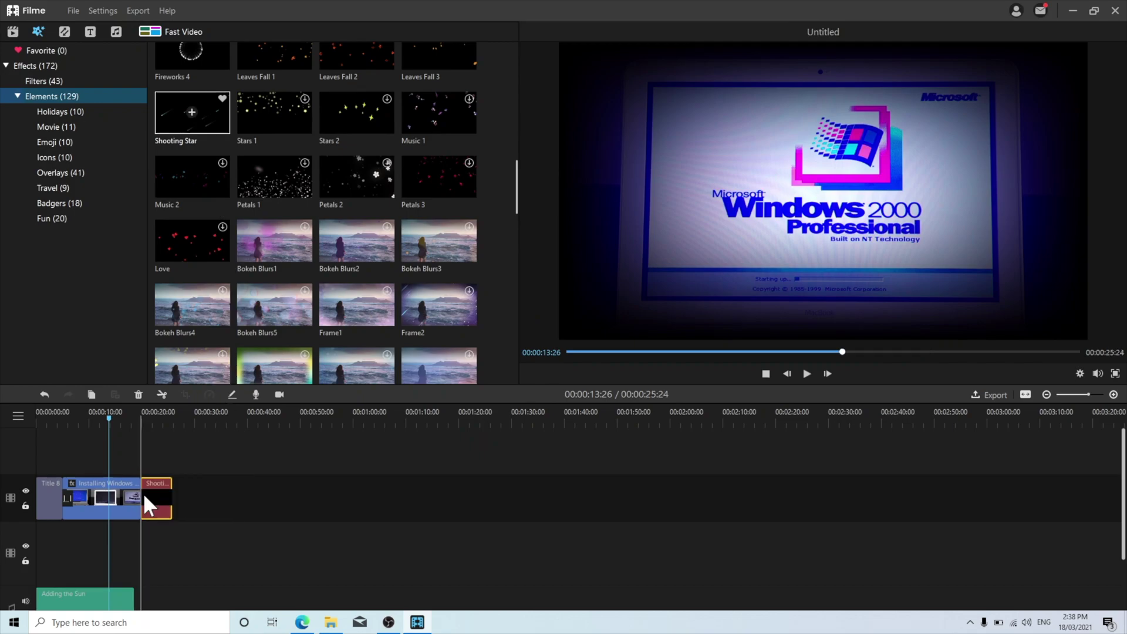
{"action": "left_click", "coordinate": [138, 420]}
{"action": "key", "text": "space"}
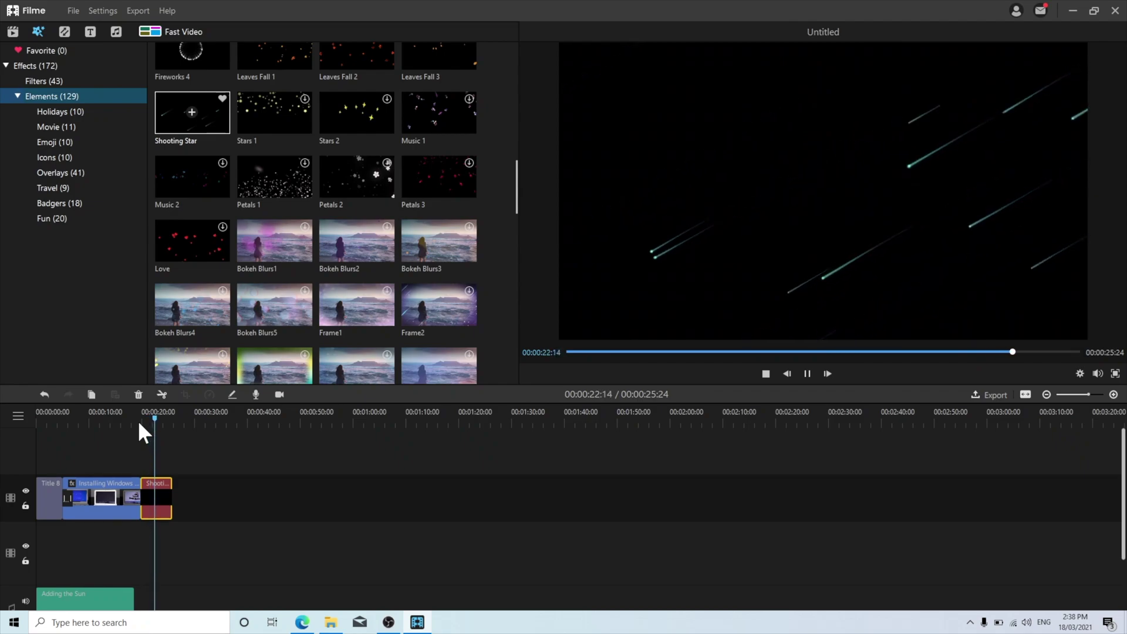
{"action": "key", "text": "space"}
Step: Add the Arrow 2 element after Shooting Star and play it back
{"action": "scroll", "coordinate": [357, 115], "scroll_direction": "up", "scroll_amount": 5}
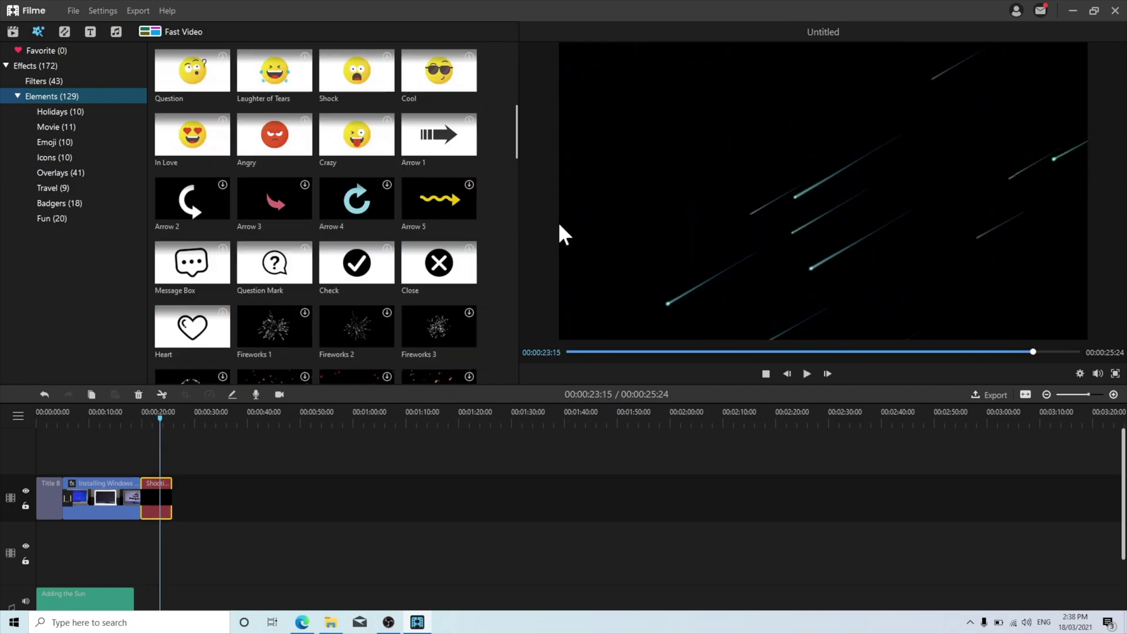
{"action": "scroll", "coordinate": [516, 141], "scroll_direction": "down", "scroll_amount": 2}
{"action": "left_click_drag", "start_coordinate": [192, 135], "coordinate": [172, 487]}
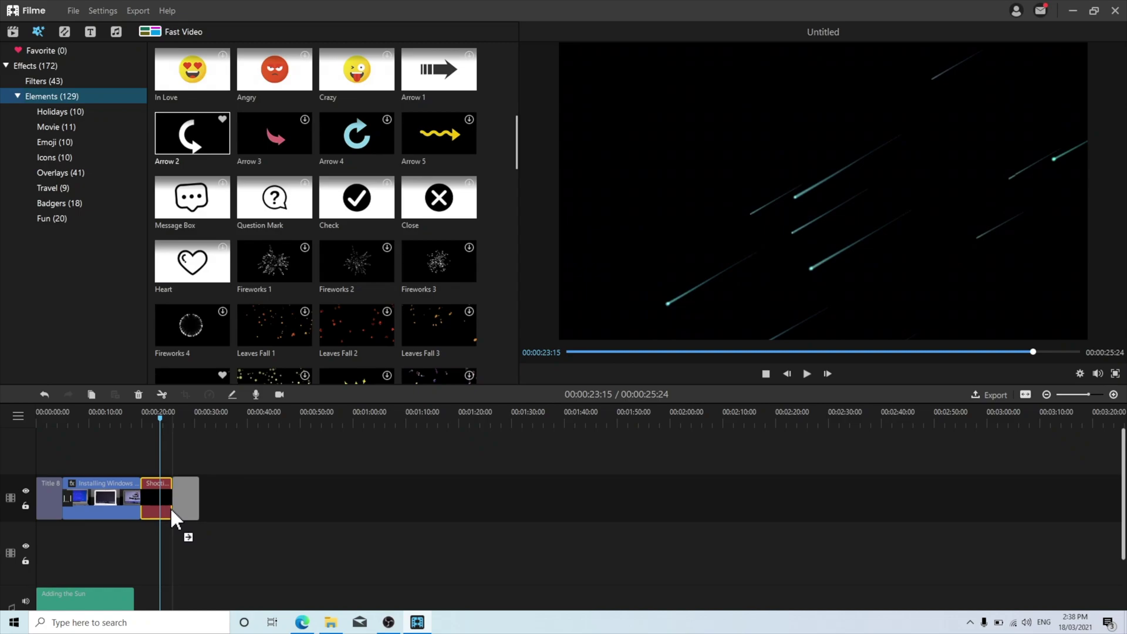
{"action": "left_click", "coordinate": [173, 421]}
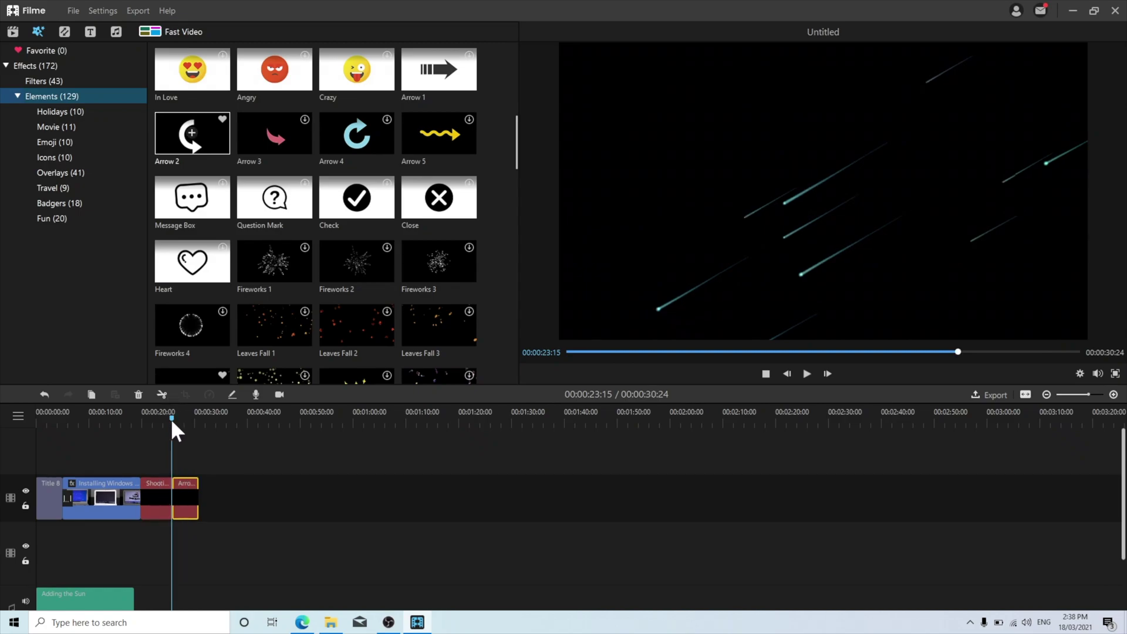
{"action": "key", "text": "space"}
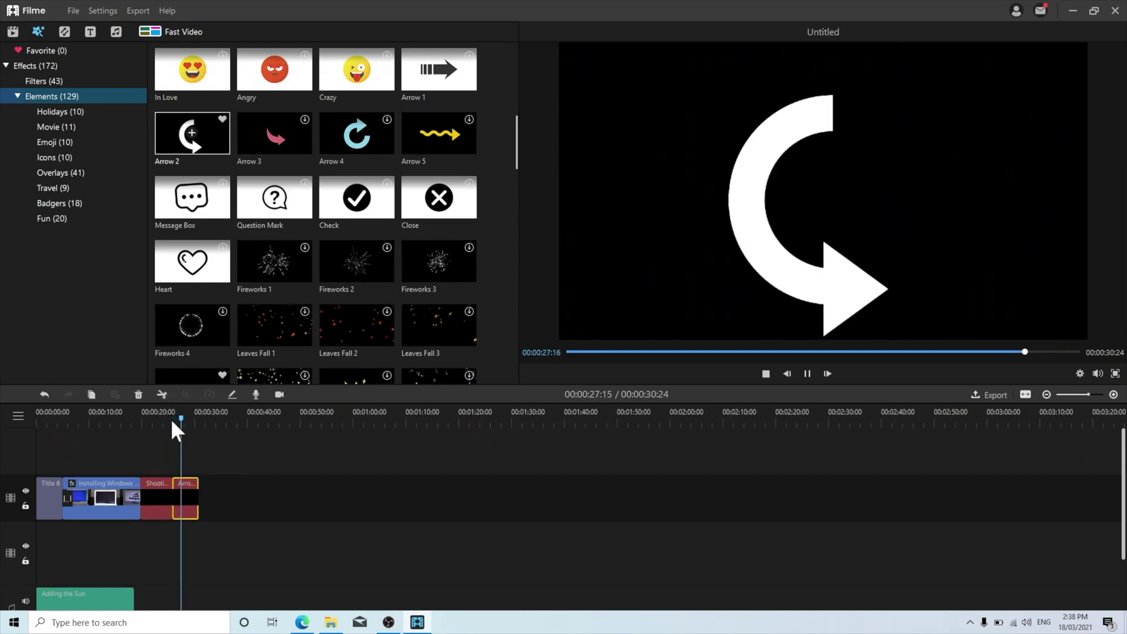
{"action": "key", "text": "space"}
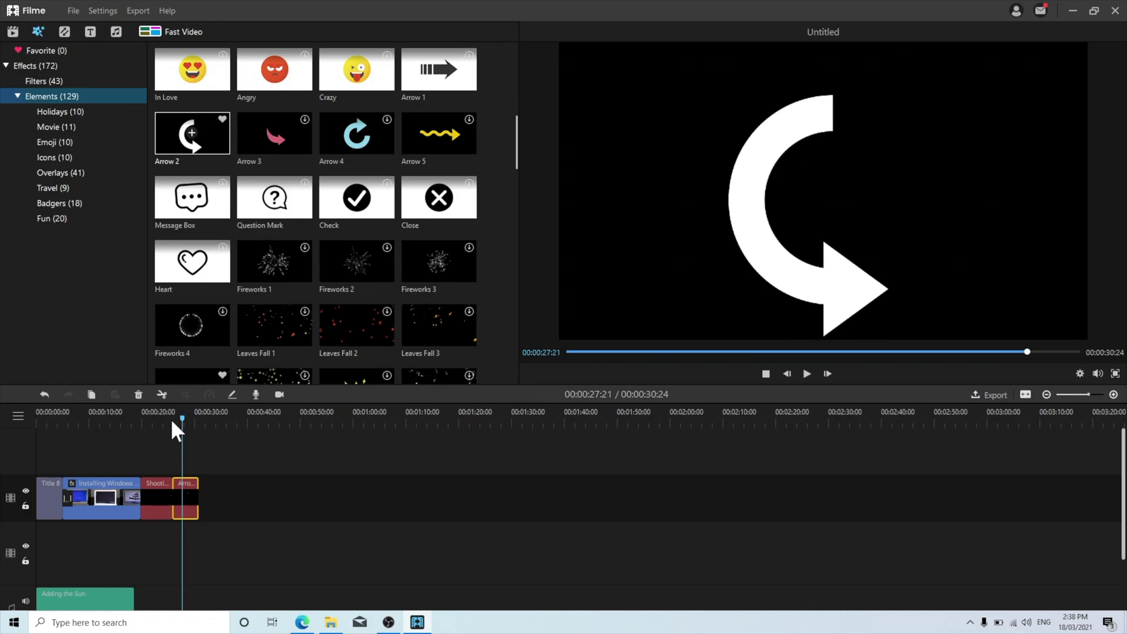